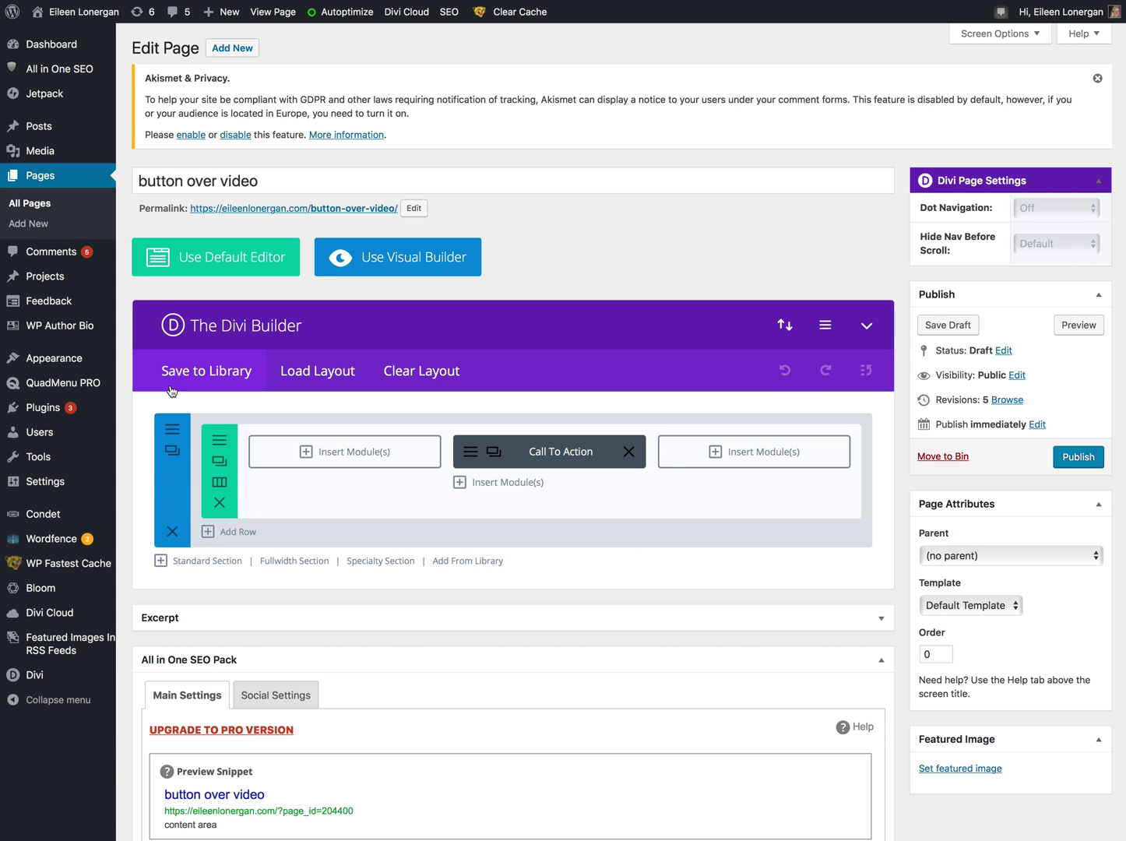
Open the blue section's Section Module Settings to show its MP4 background video
scroll(370, 450, "down", 1)
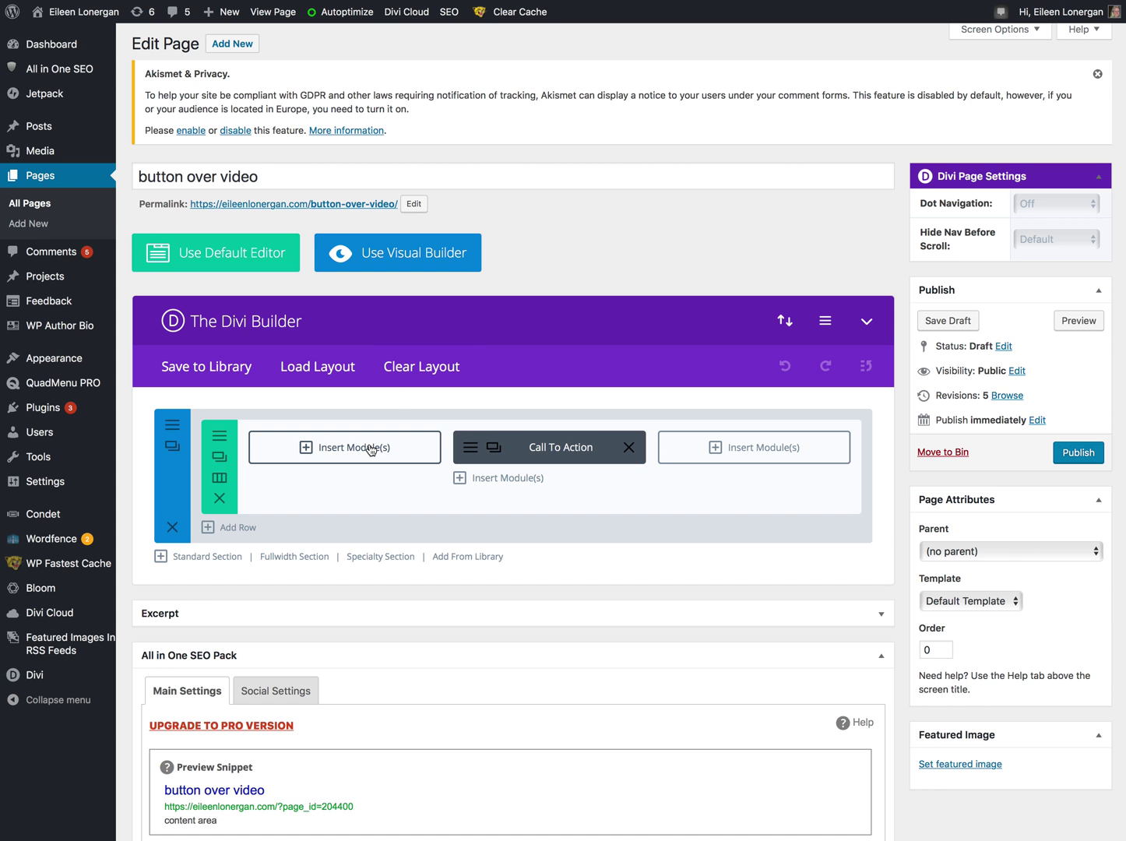
left_click(687, 3)
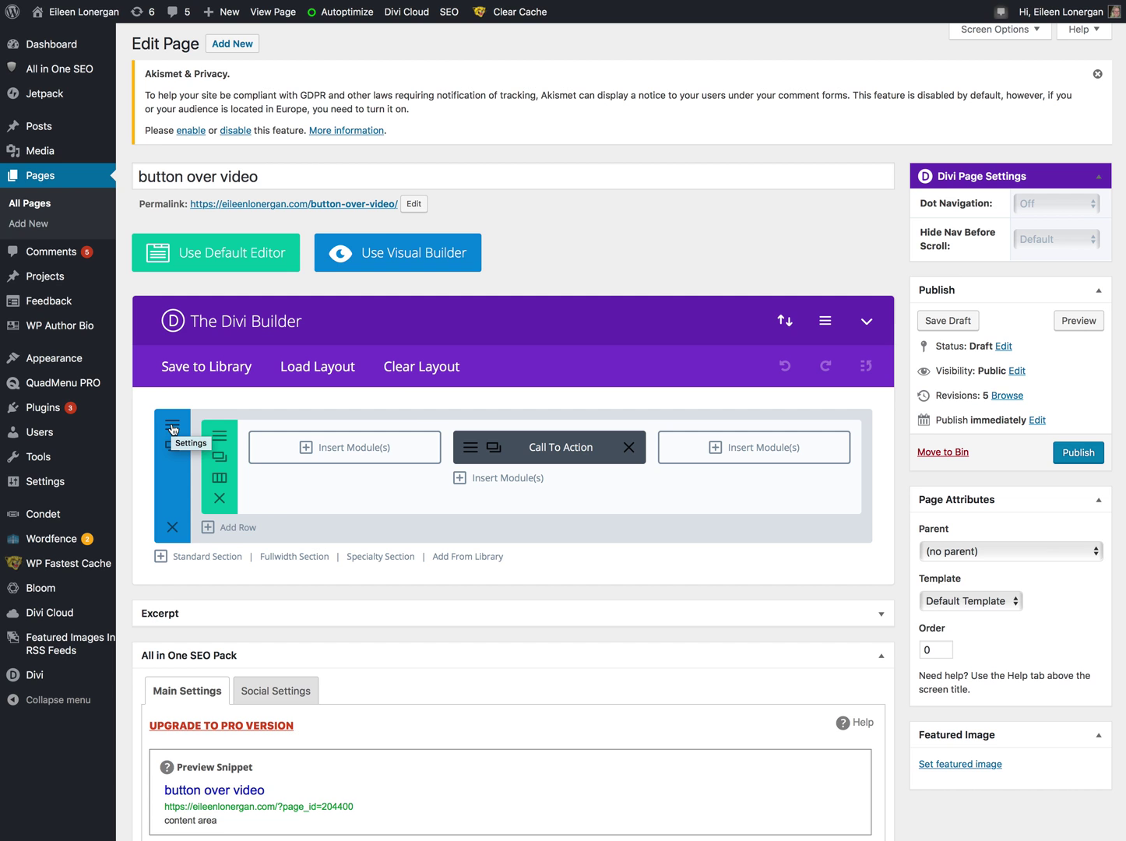
left_click(173, 429)
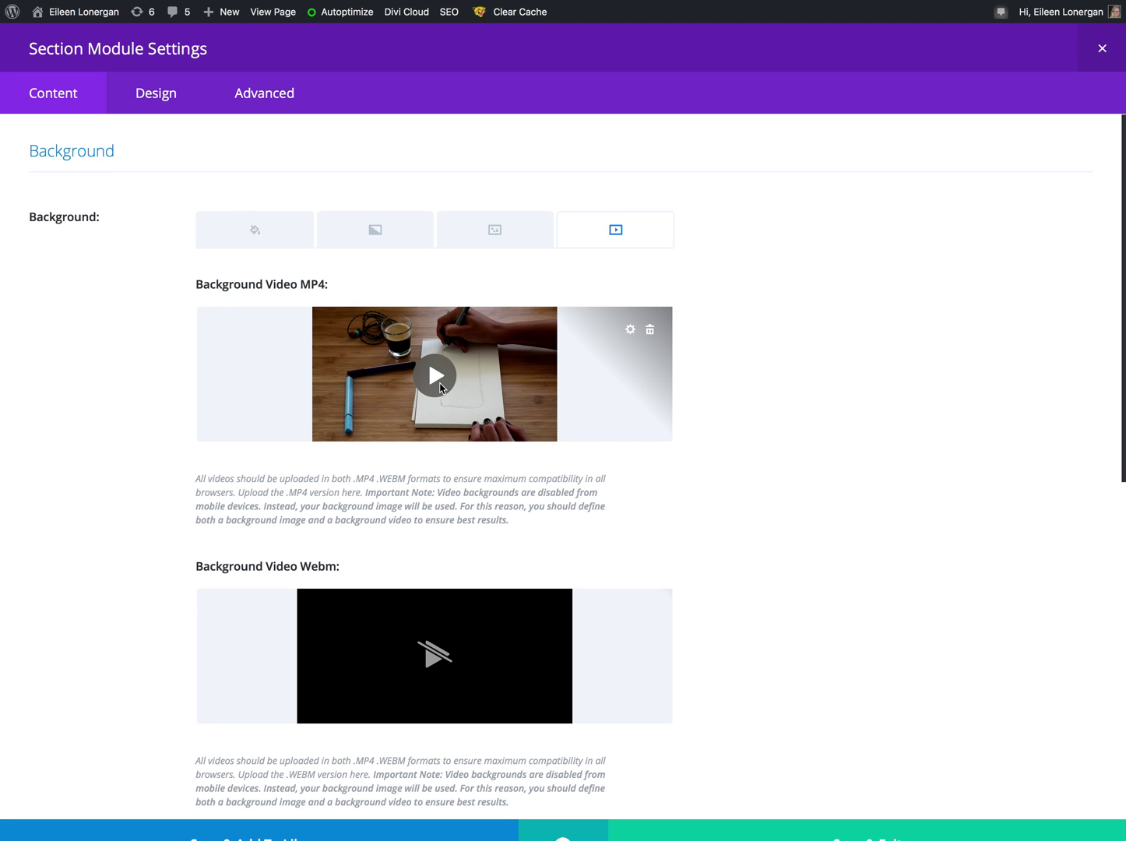
Open a new Safari tab on the Favorites start page
scroll(405, 382, "down", 1)
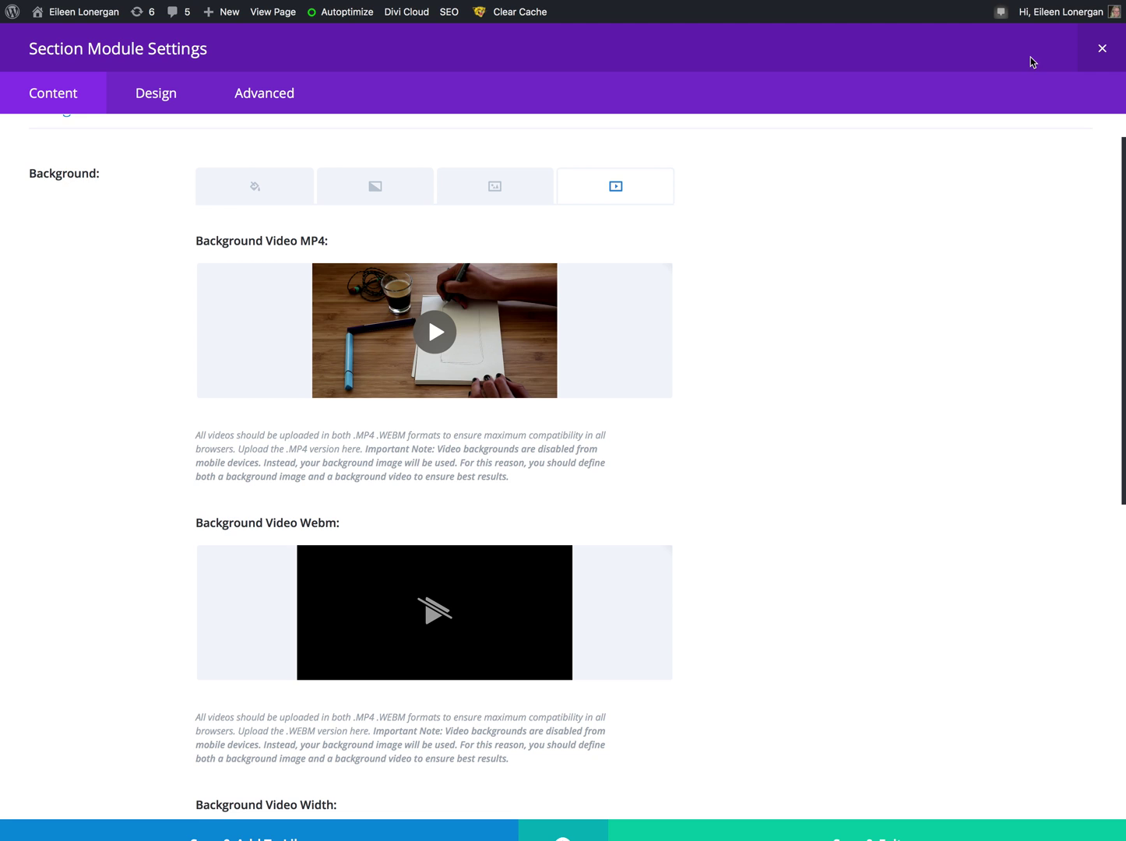
key("super+t")
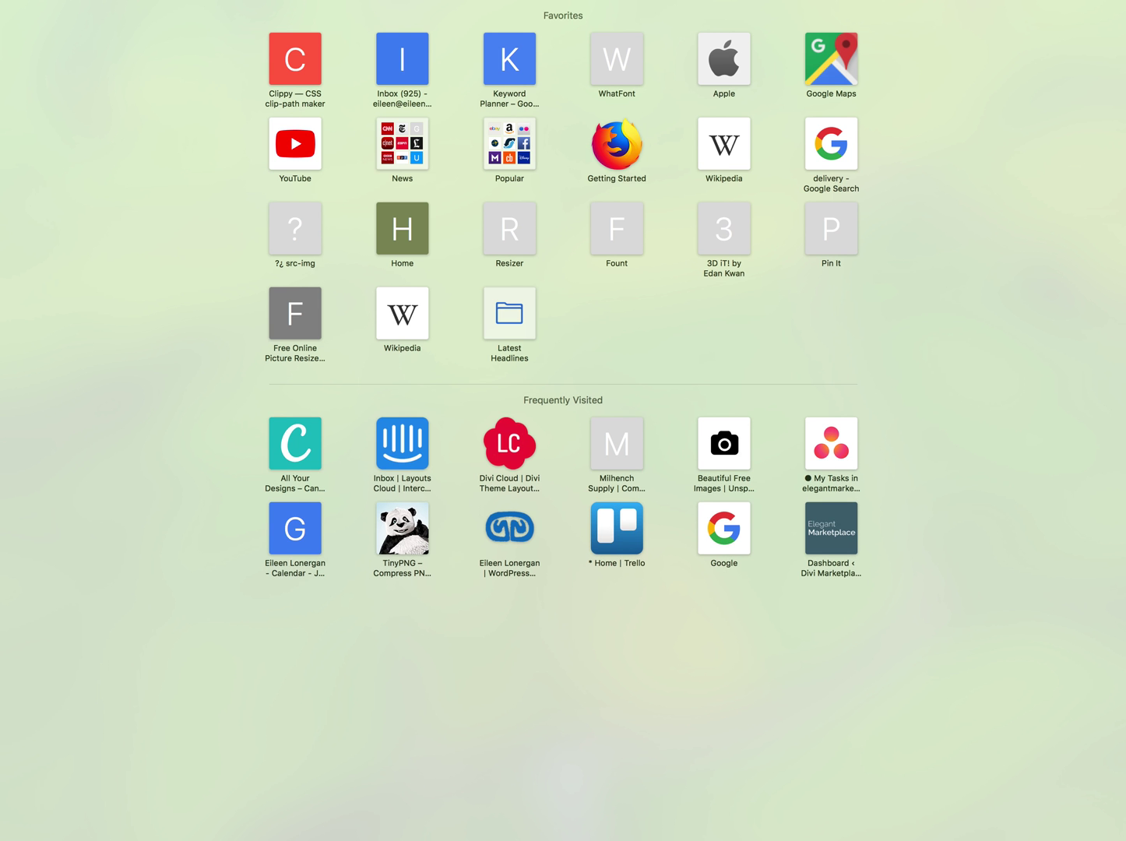
Go to the Coverr stock video site using the 'cov' address bar suggestion
type("cov")
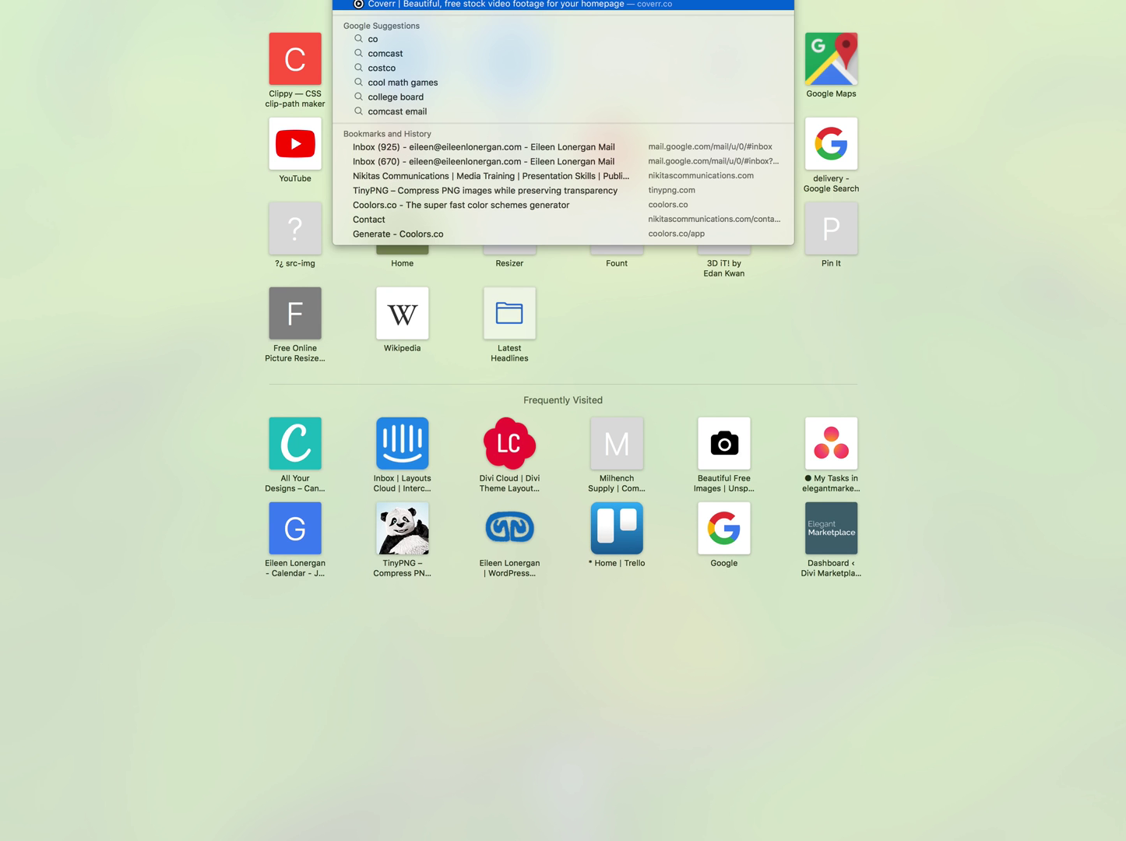
key("Return")
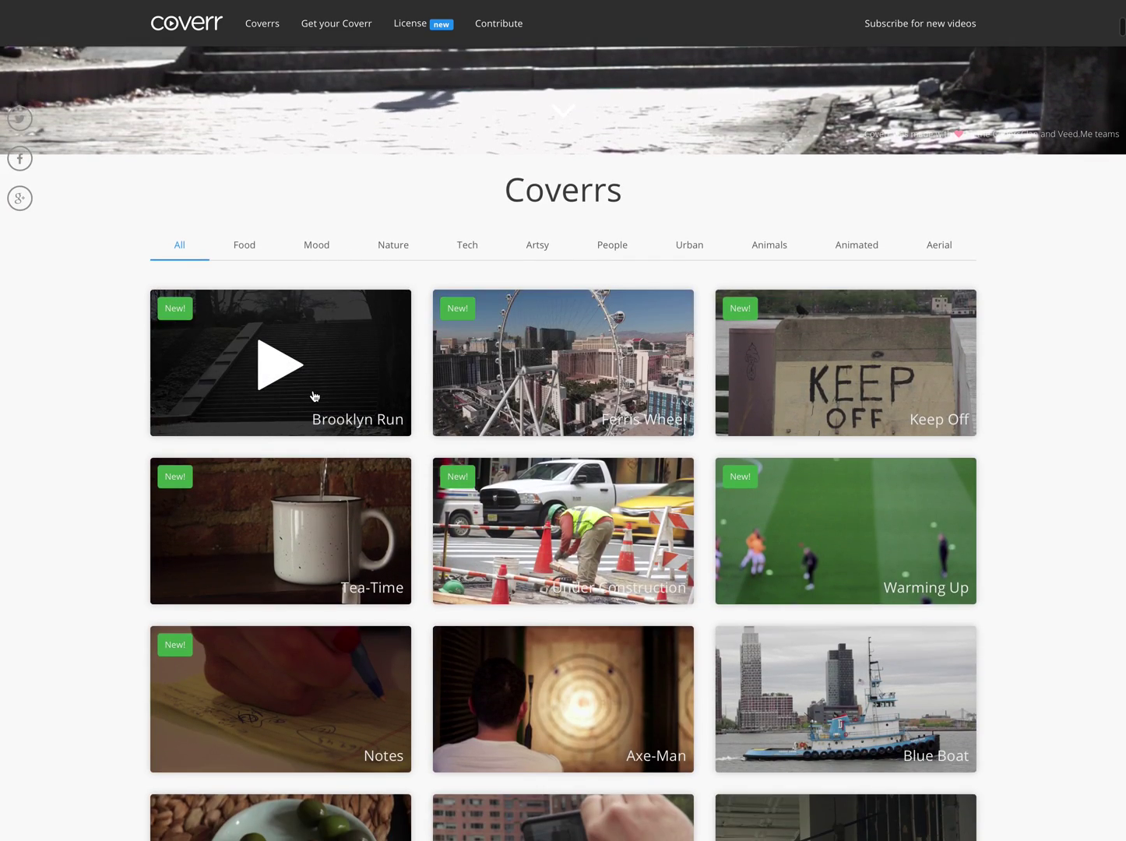
Download Brooklyn-run.zip (MP4, WebM, OGV, JPG), dismissing the subscribe popup and Finder window
left_click(322, 397)
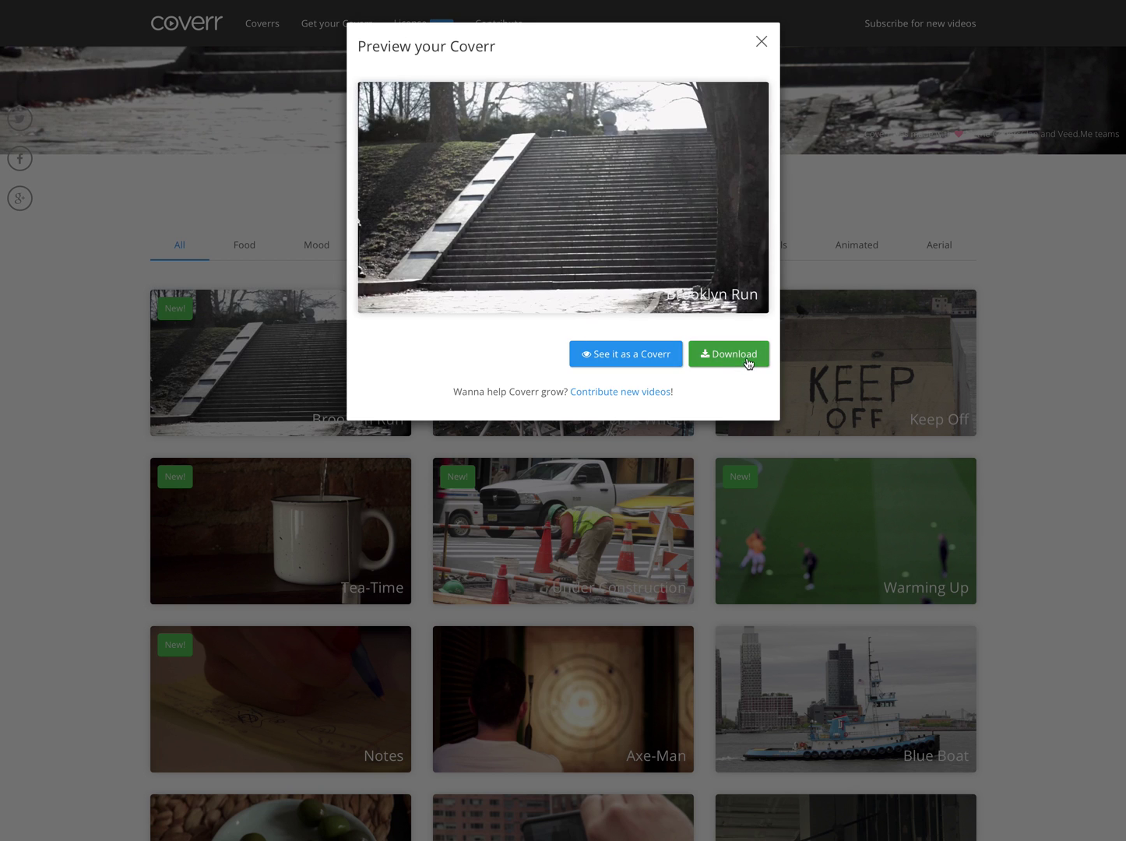
left_click(747, 357)
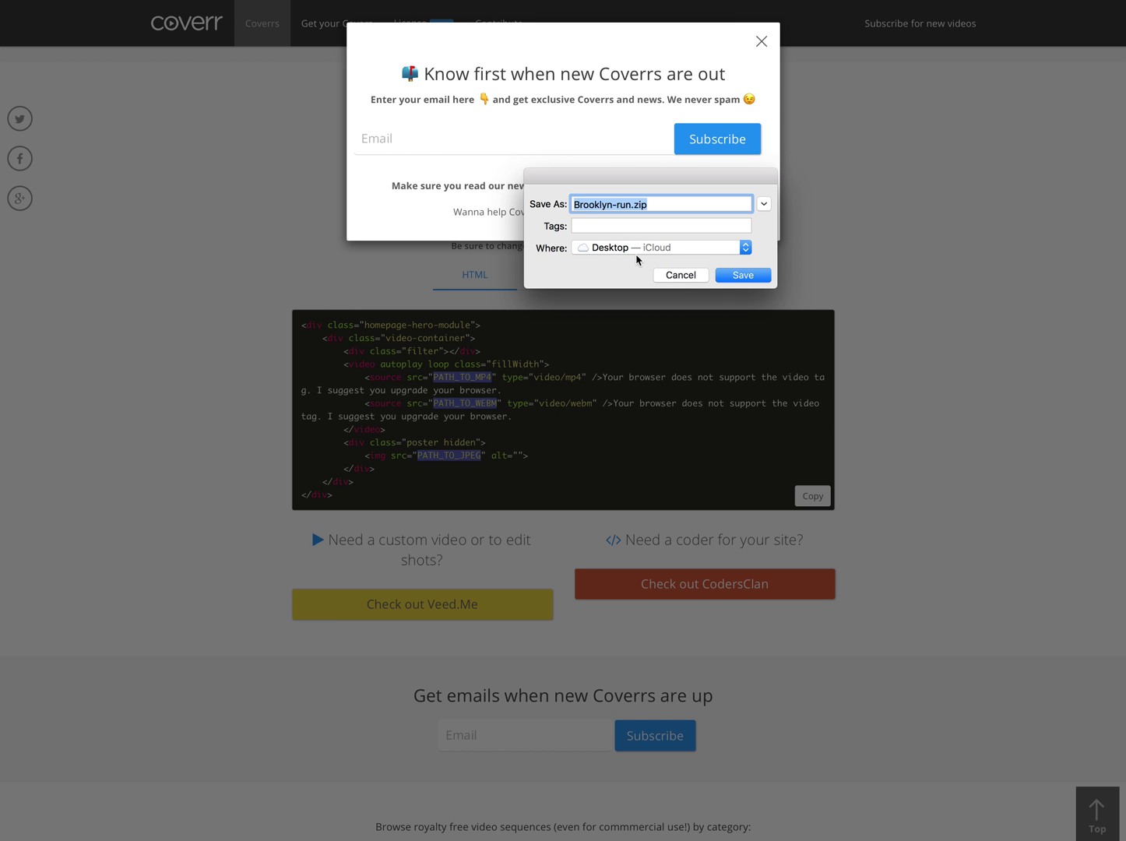
left_click(744, 275)
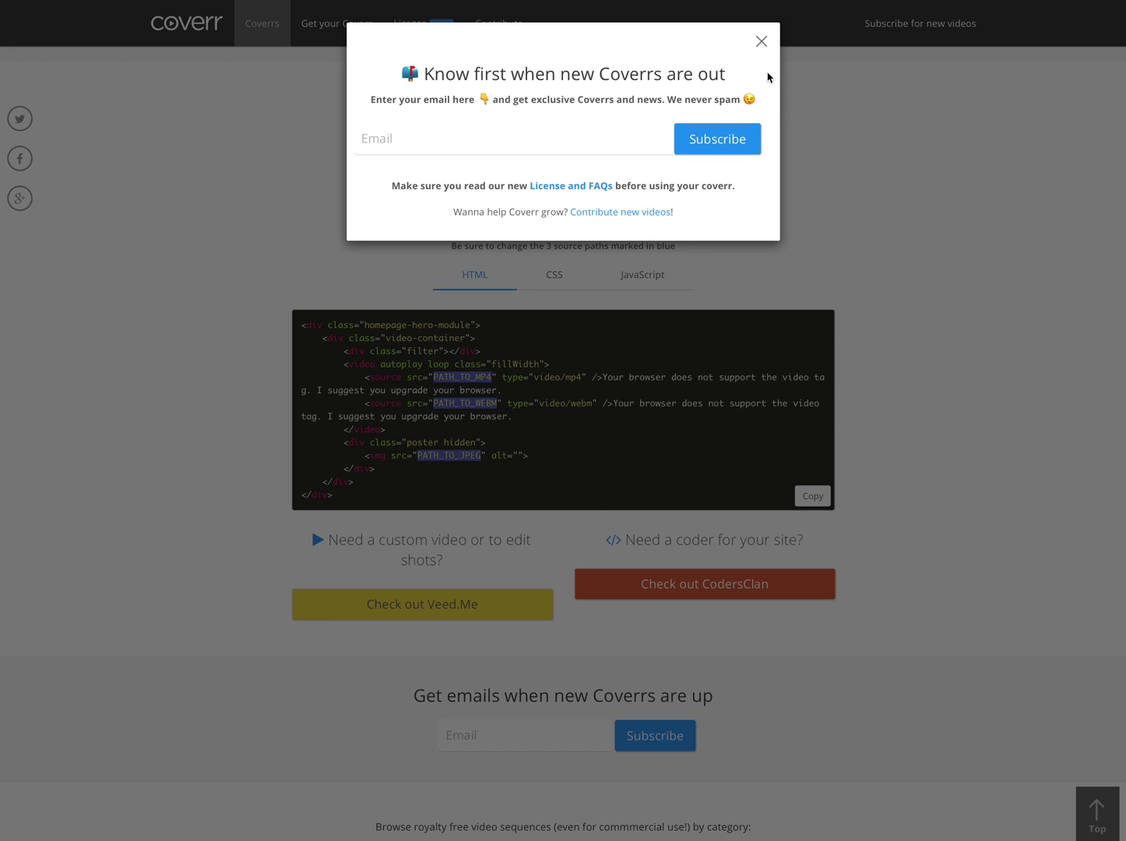
left_click(762, 42)
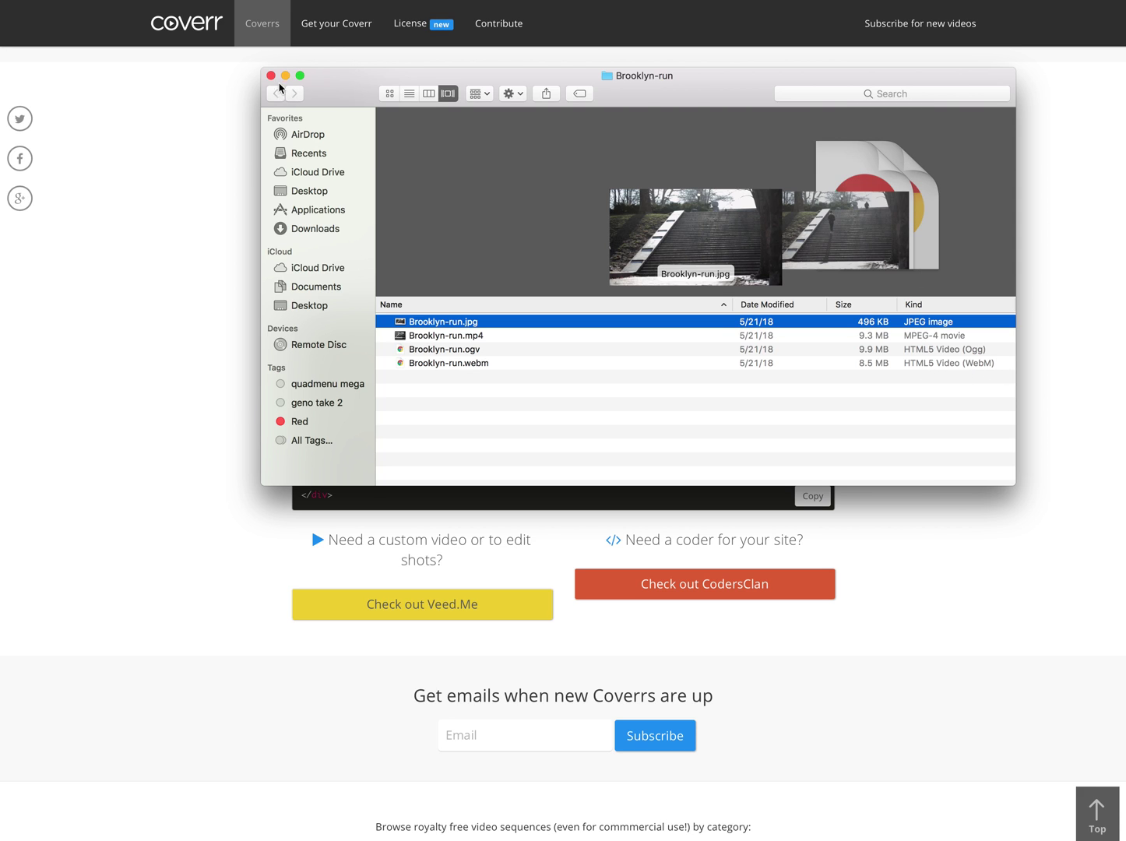
left_click(271, 76)
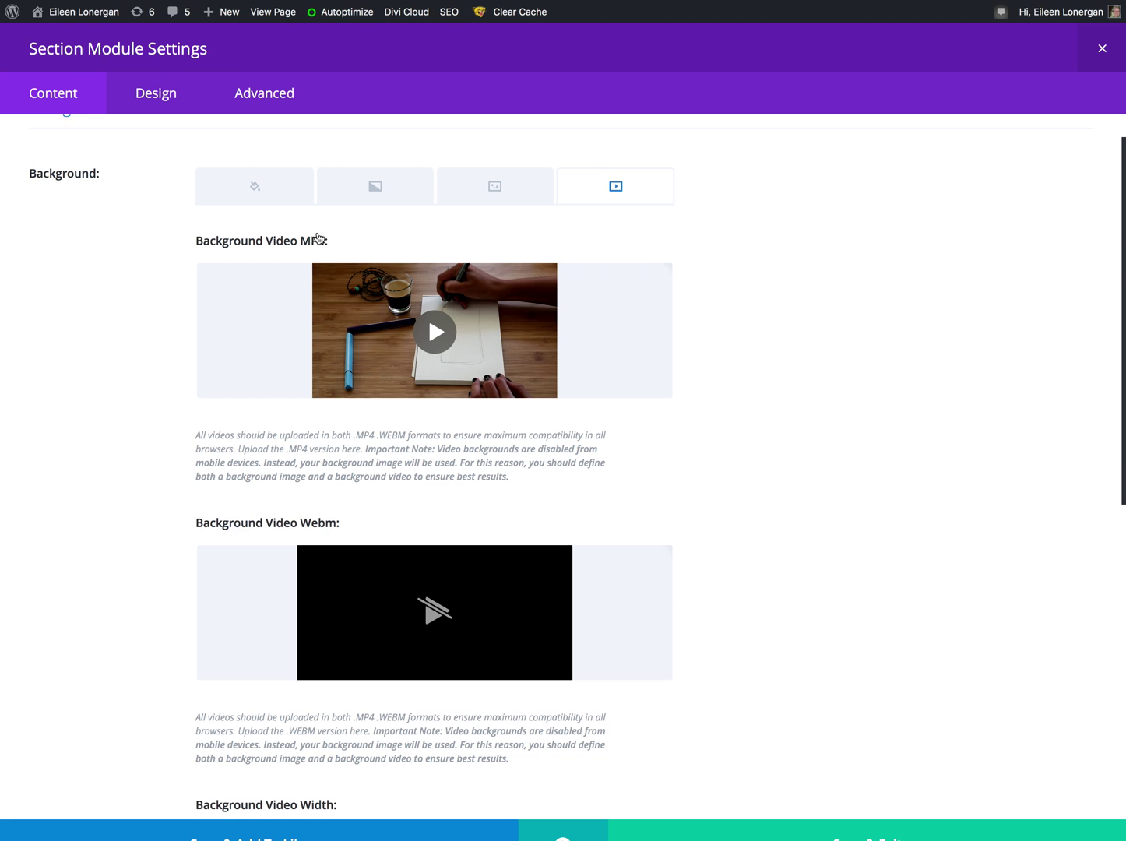
scroll(319, 244, "up", 1)
Review the section's MP4 and Webm background video slots, then move to its Design settings
scroll(304, 233, "up", 1)
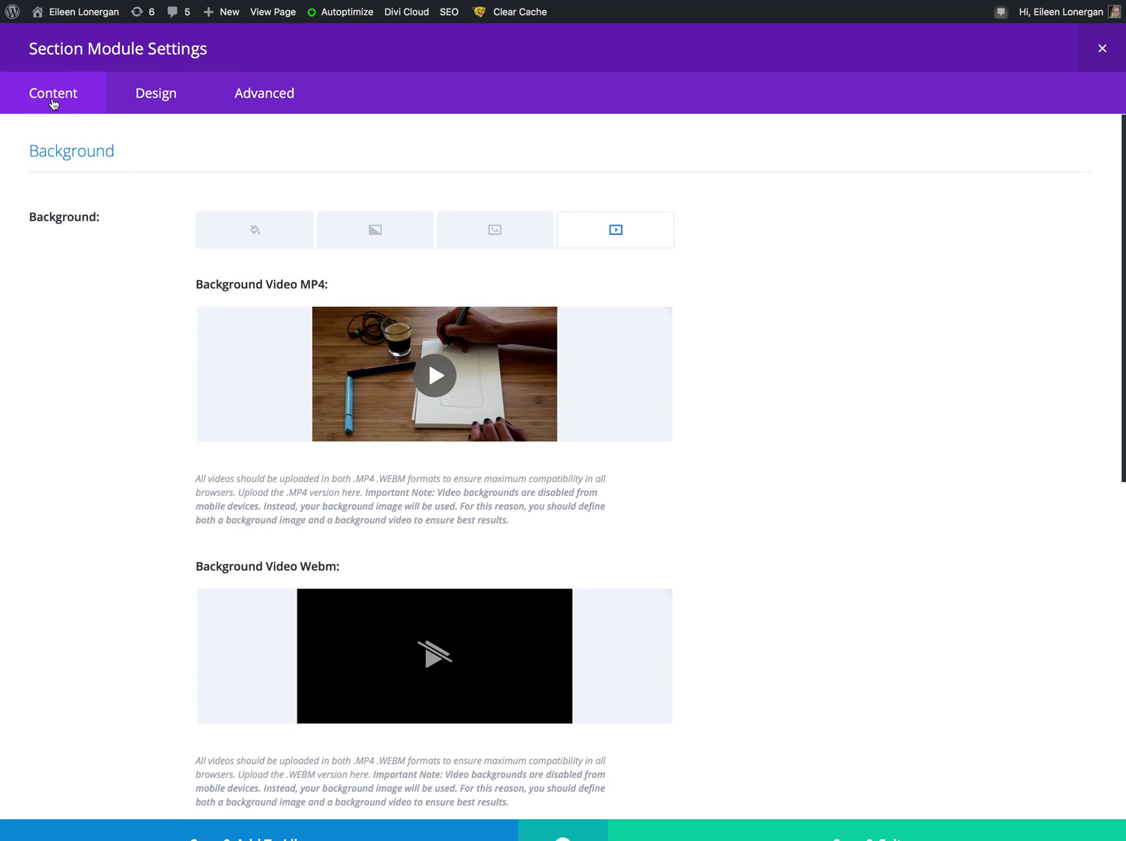
mouse_move(557, 405)
mouse_move(611, 347)
scroll(326, 293, "down", 5)
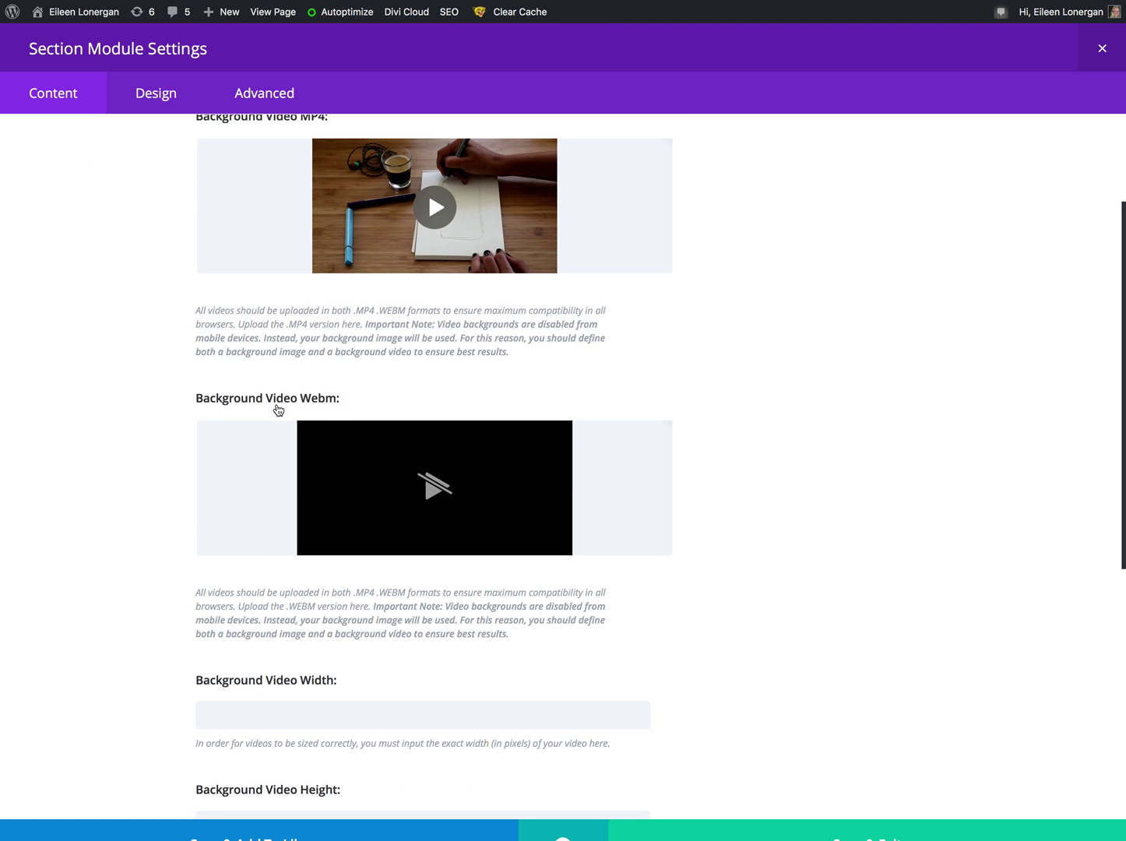
mouse_move(599, 439)
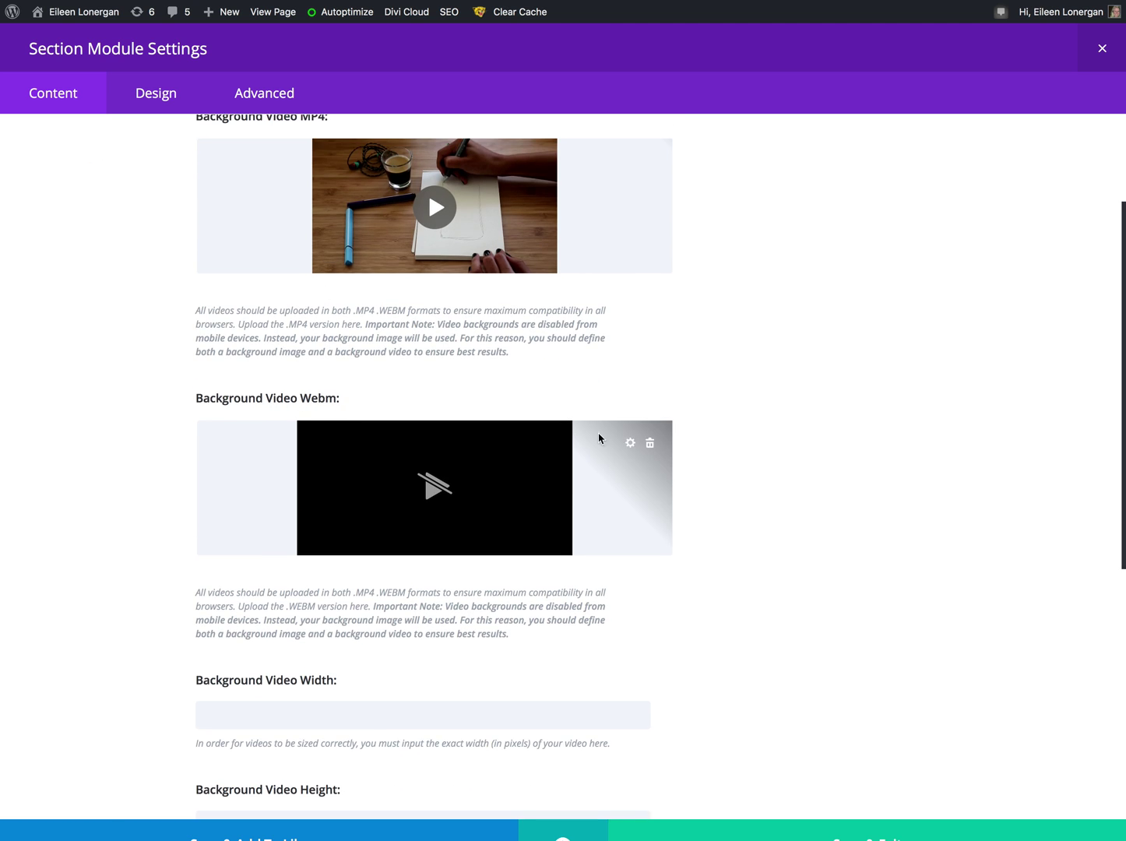
scroll(627, 442, "up", 1)
scroll(624, 444, "down", 1)
scroll(624, 444, "down", 10)
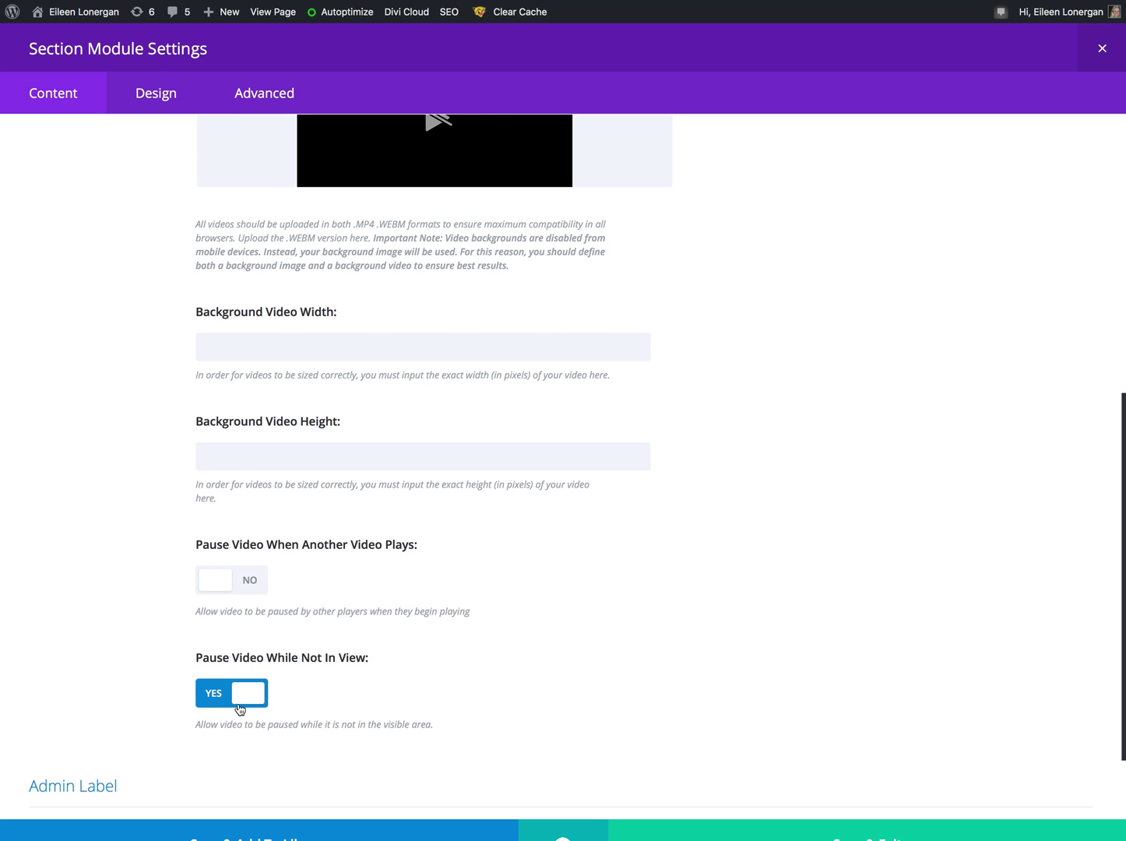
scroll(230, 718, "down", 3)
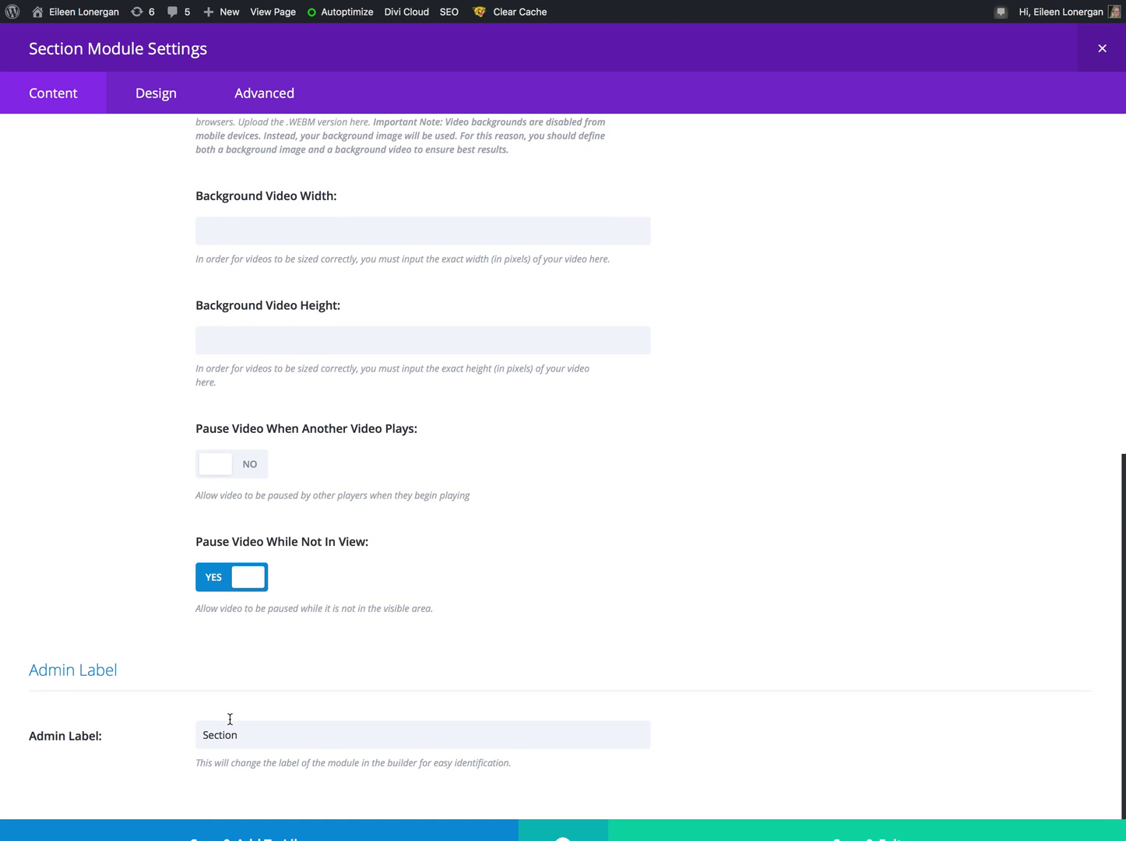
scroll(273, 729, "up", 10)
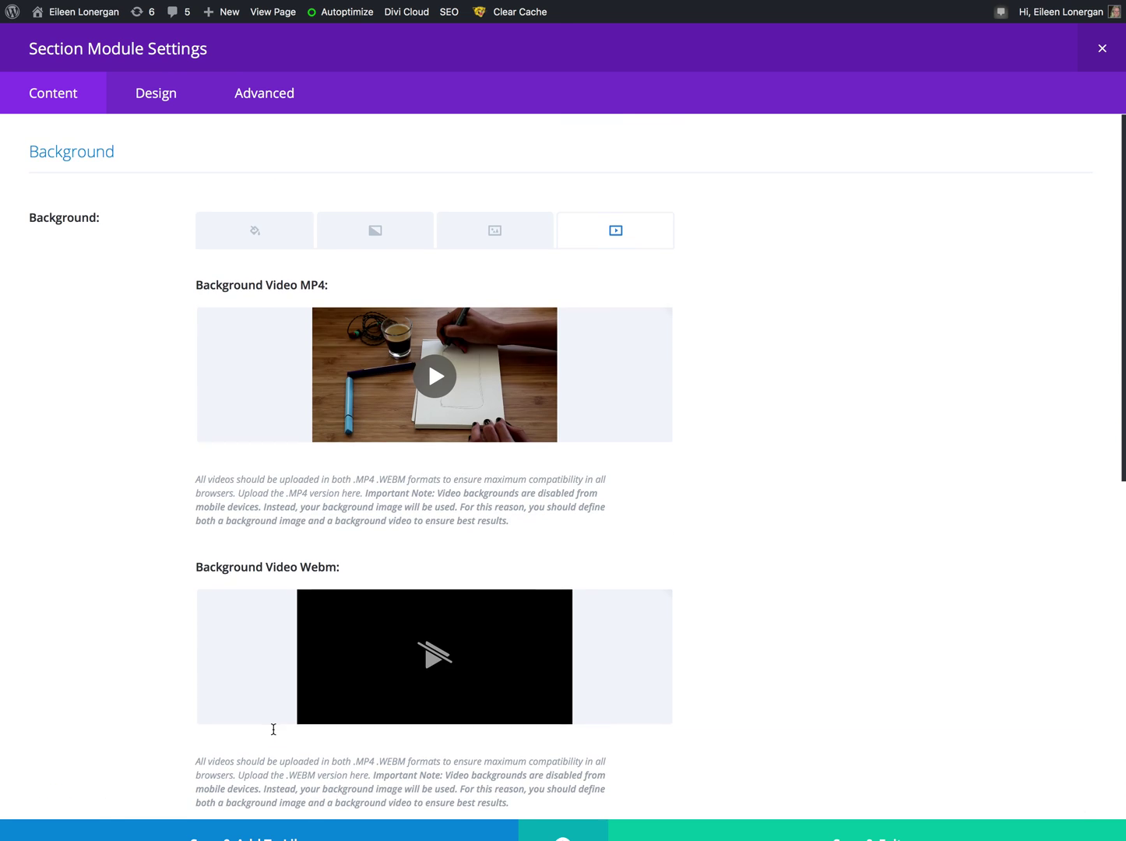
left_click(167, 104)
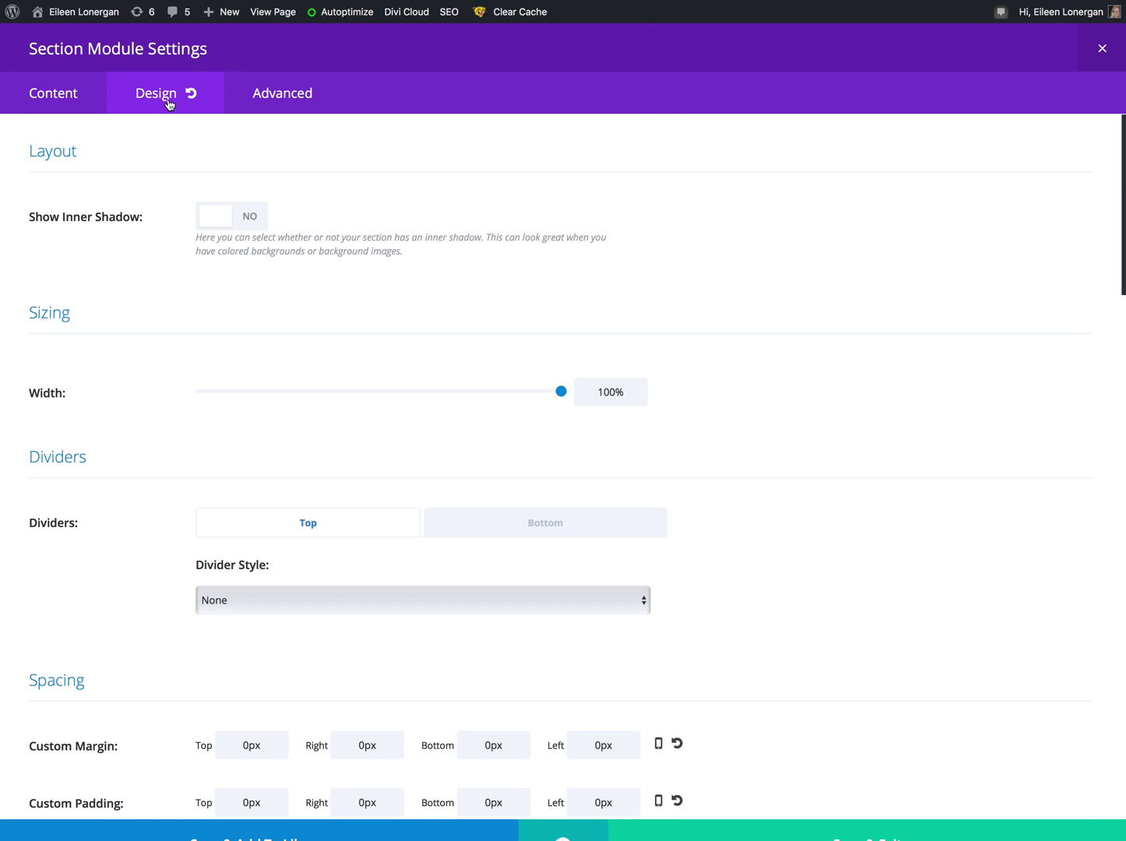
Scroll the section's Design settings down to Filters, showing Opacity at 47%
scroll(194, 313, "down", 2)
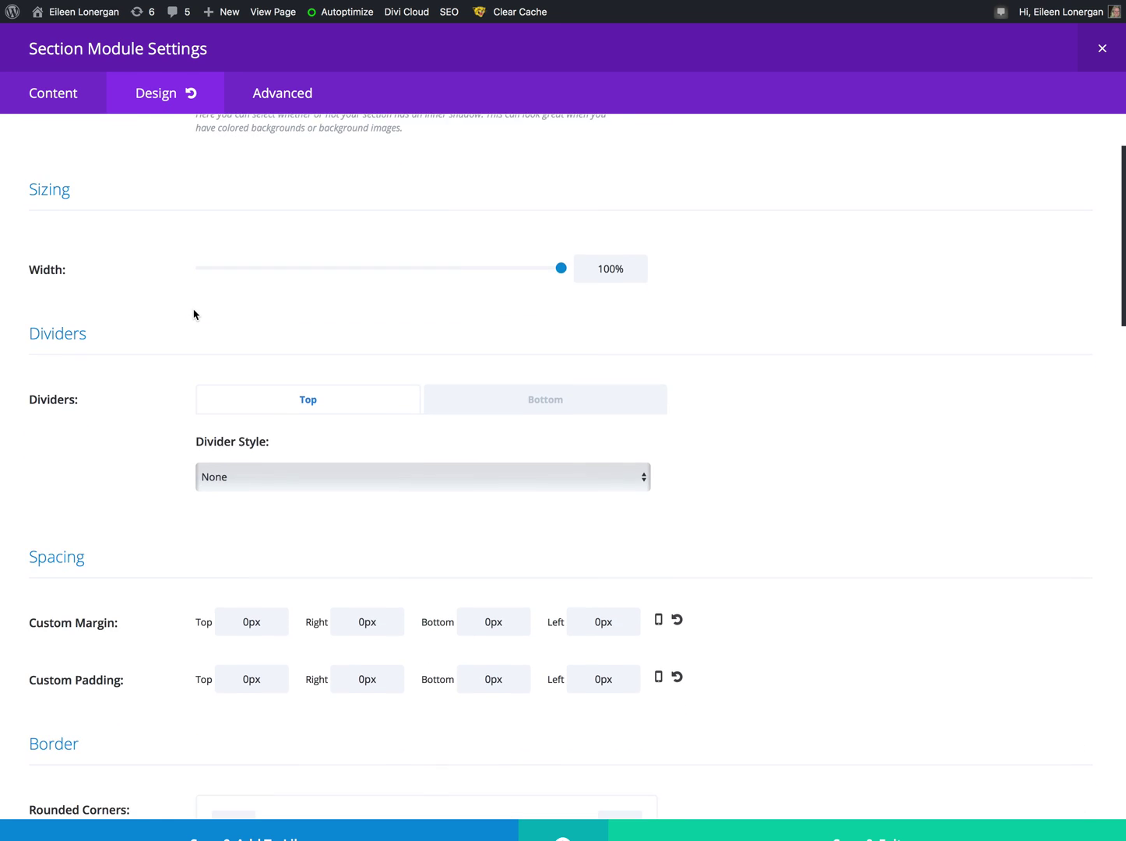
scroll(564, 272, "down", 2)
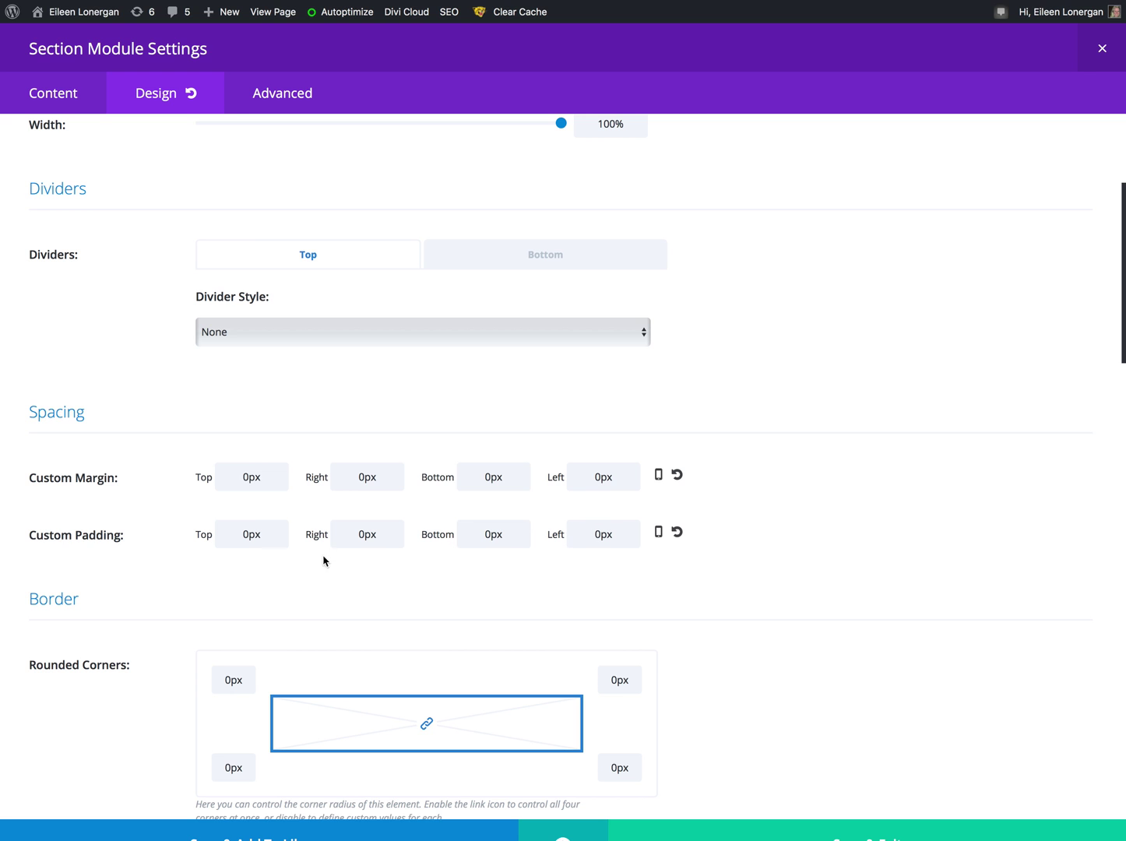
scroll(223, 556, "down", 7)
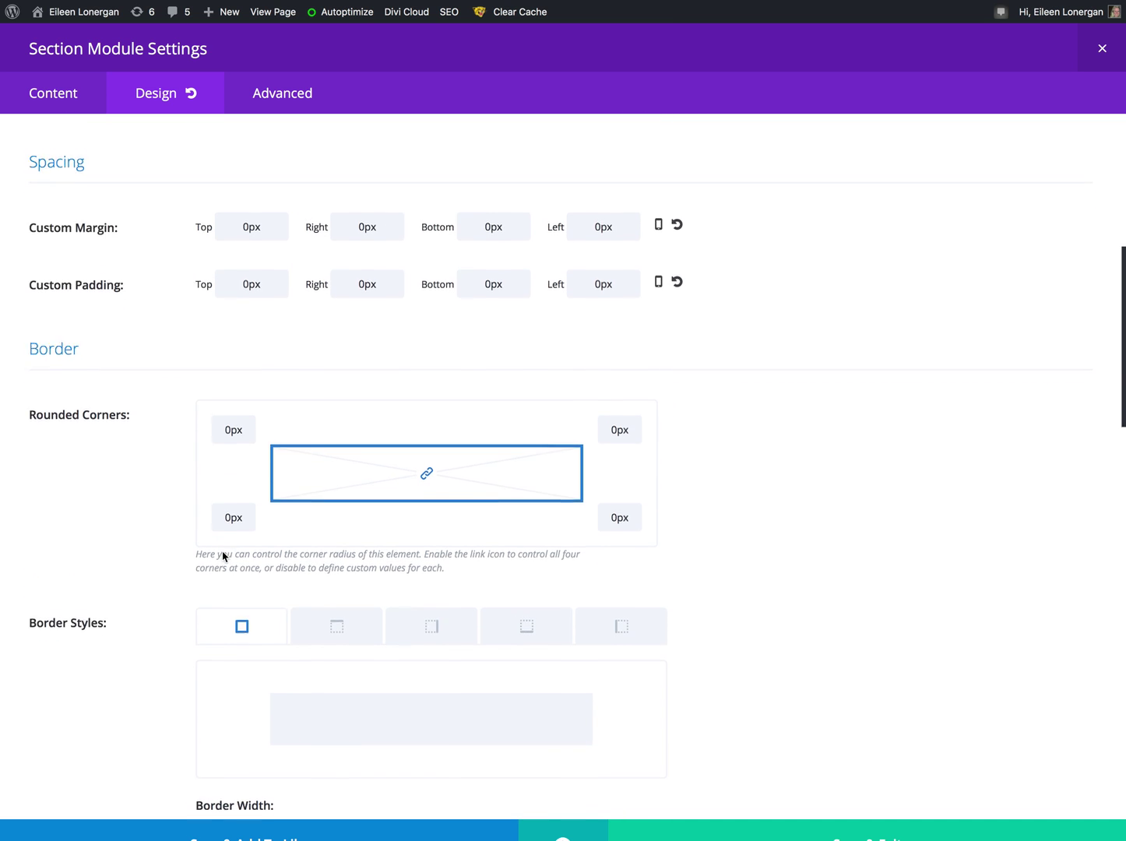
scroll(223, 556, "down", 1)
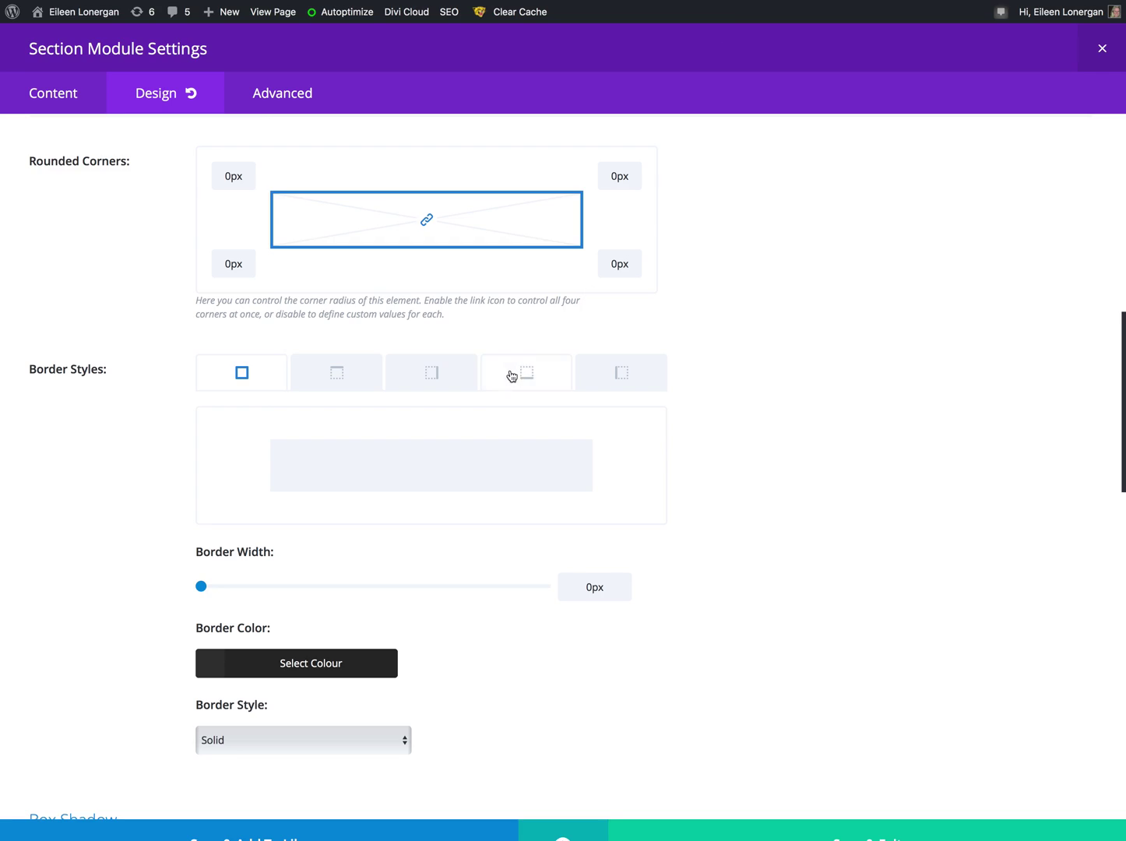
scroll(511, 375, "down", 1)
scroll(511, 376, "down", 10)
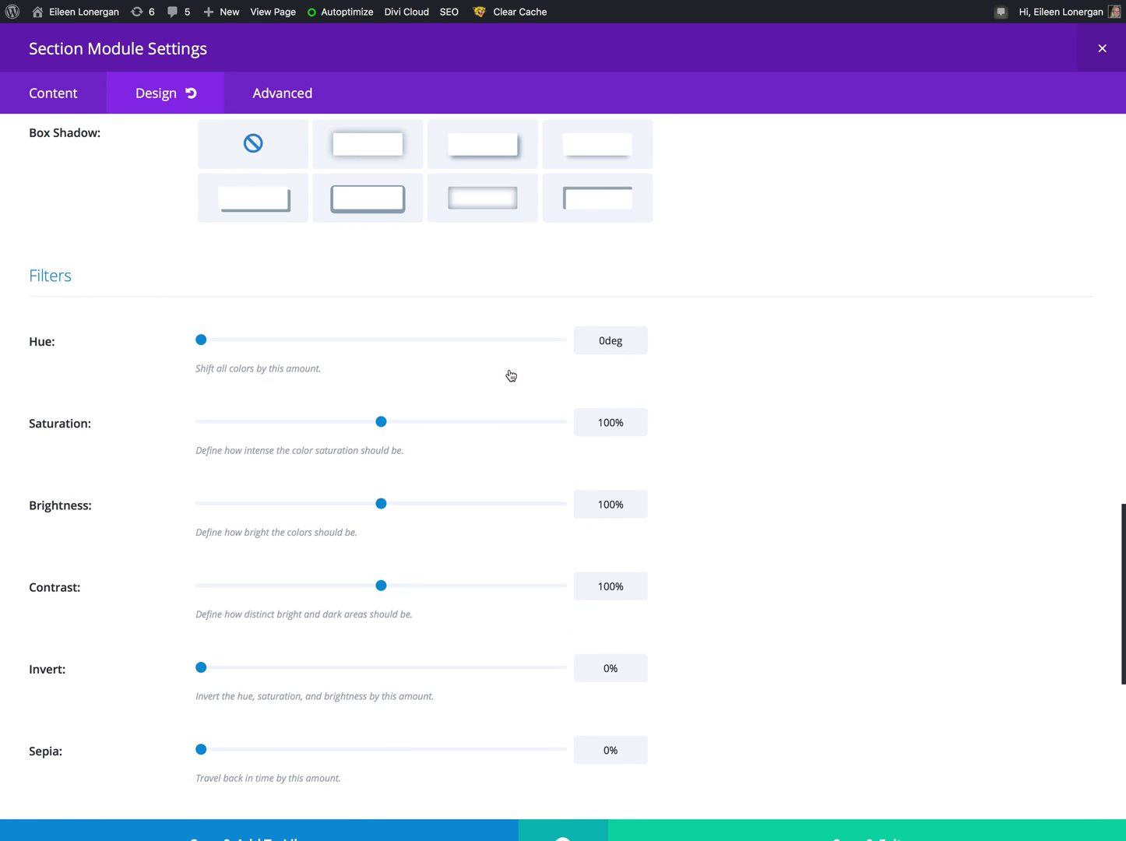
scroll(511, 375, "down", 5)
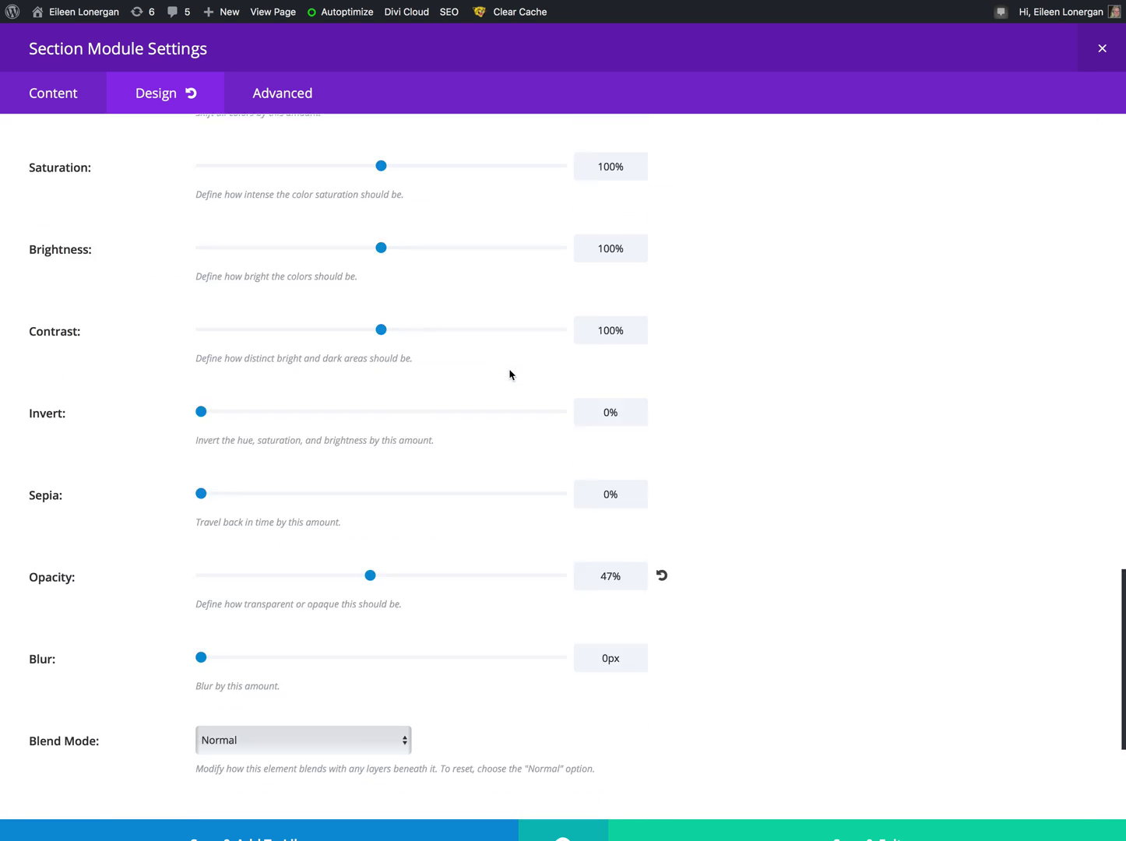
scroll(510, 376, "down", 2)
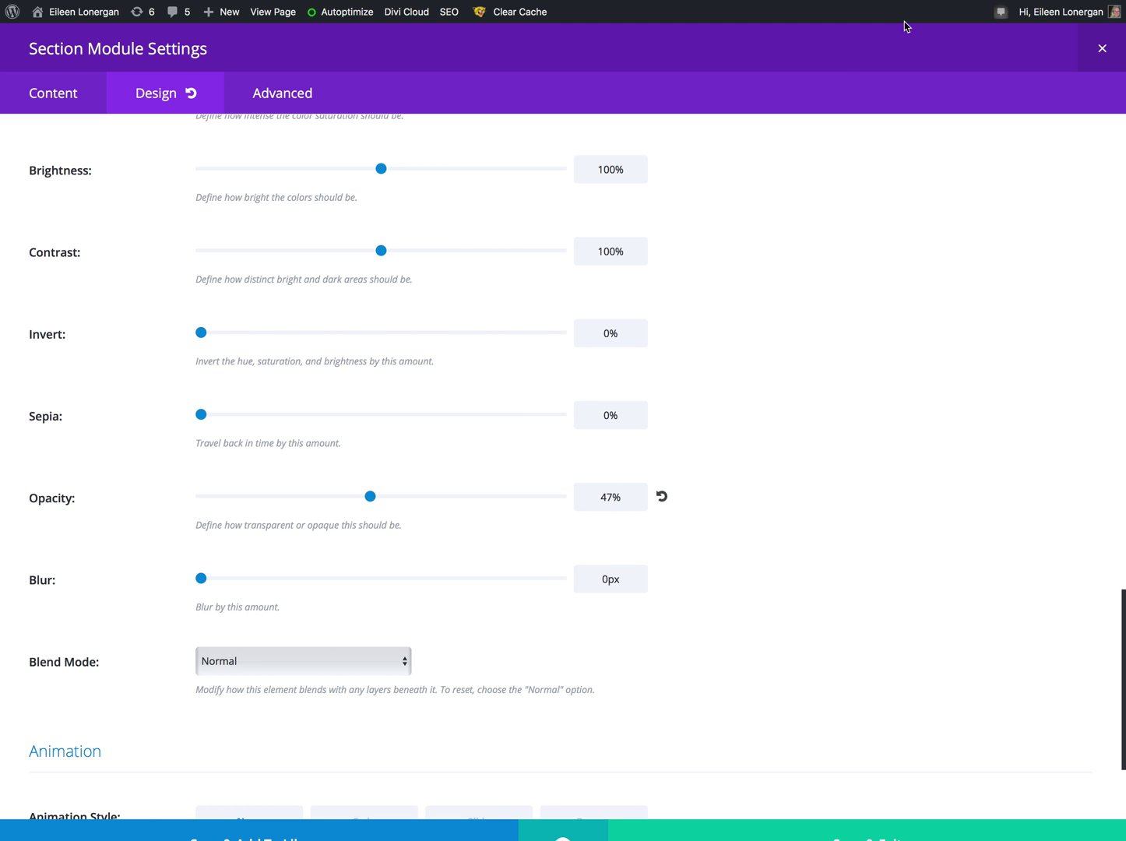
Check the live page's video background, then reopen the section's Section Module Settings
left_click(479, 2)
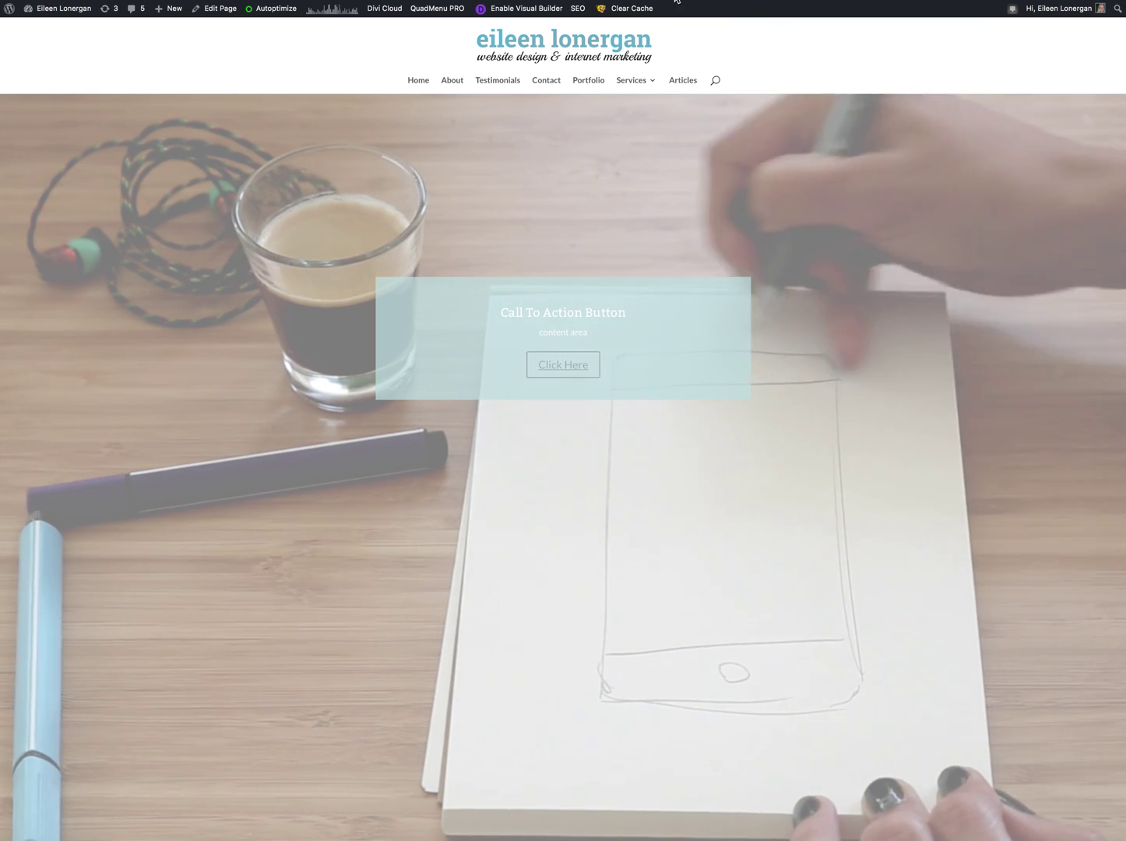
left_click(676, 1)
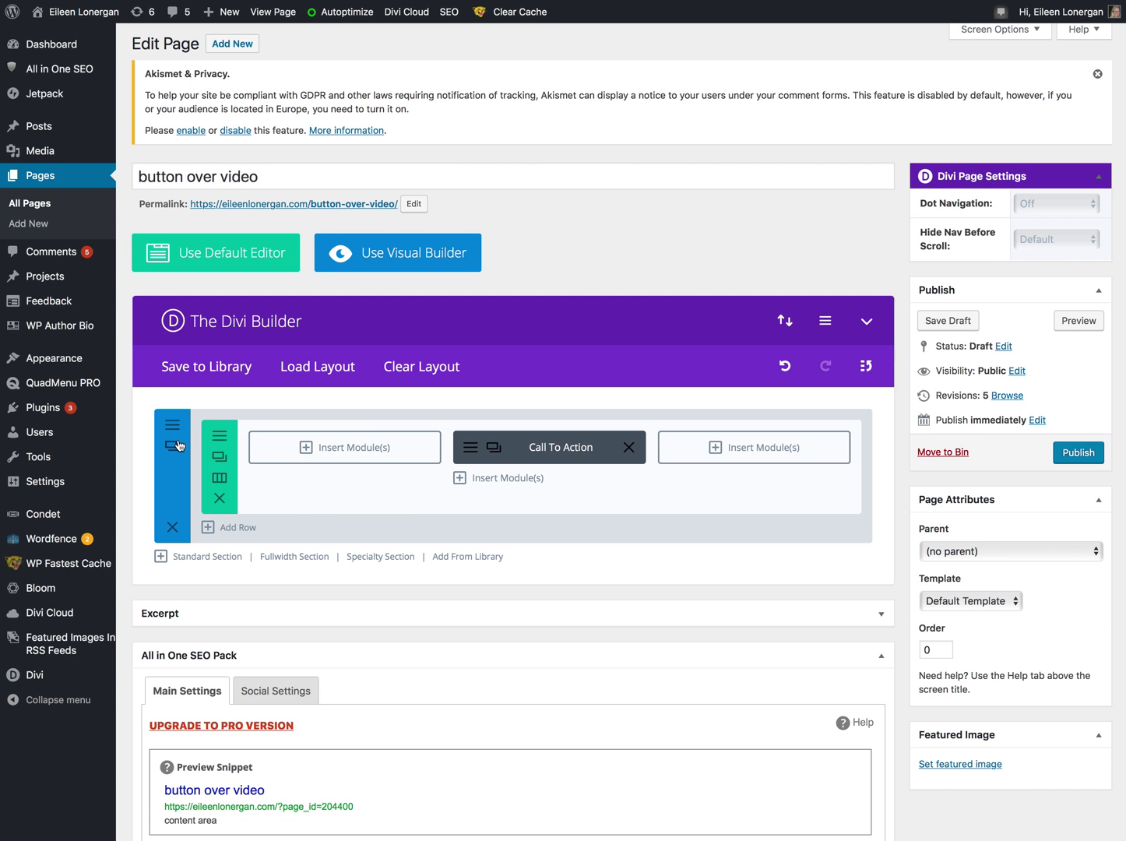
left_click(173, 425)
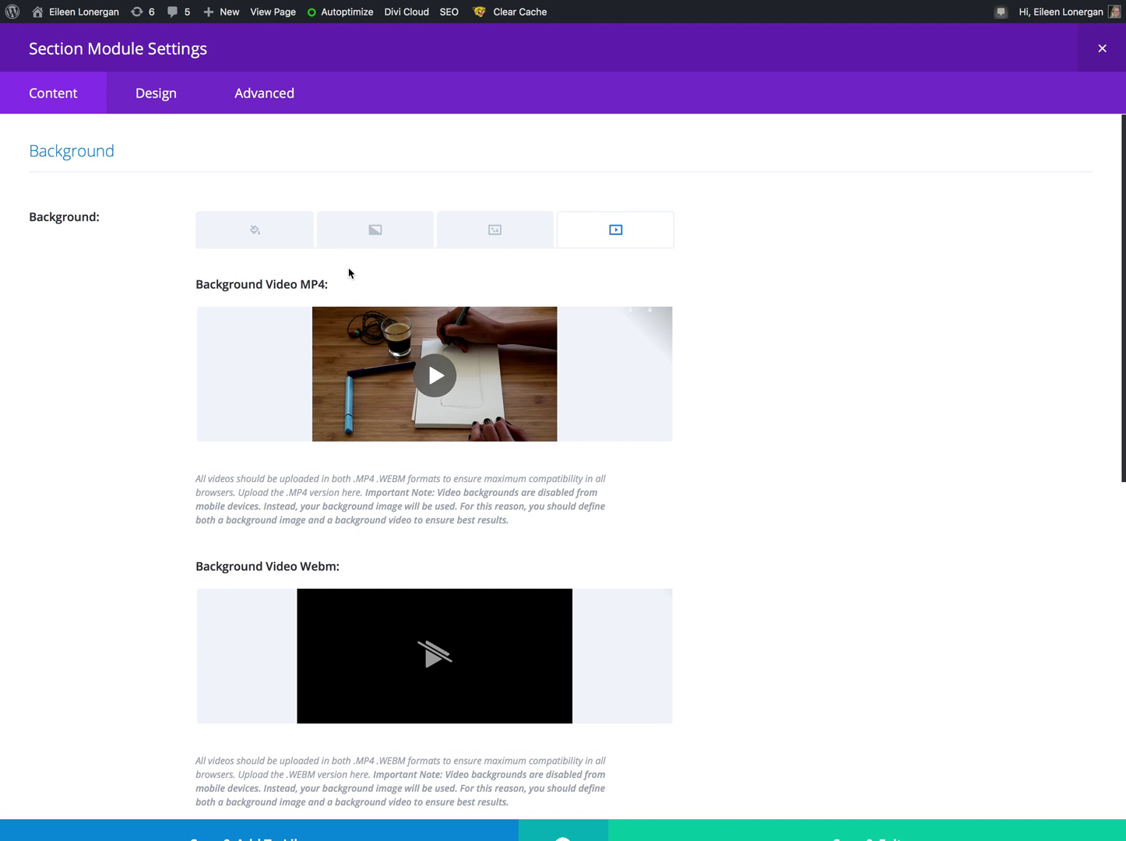
Confirm the section's Main Element CSS reads height: 100vh, then open the row's settings
left_click(268, 106)
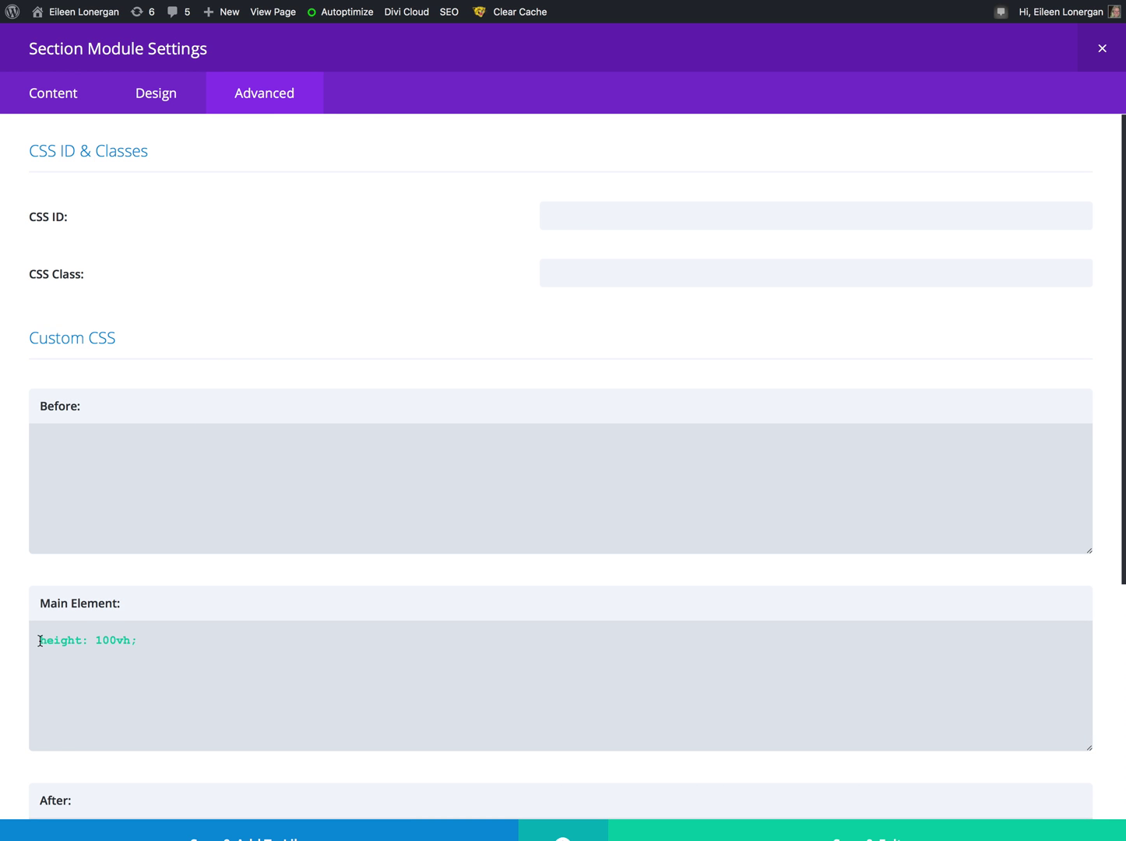
left_click_drag(40, 641, 141, 642)
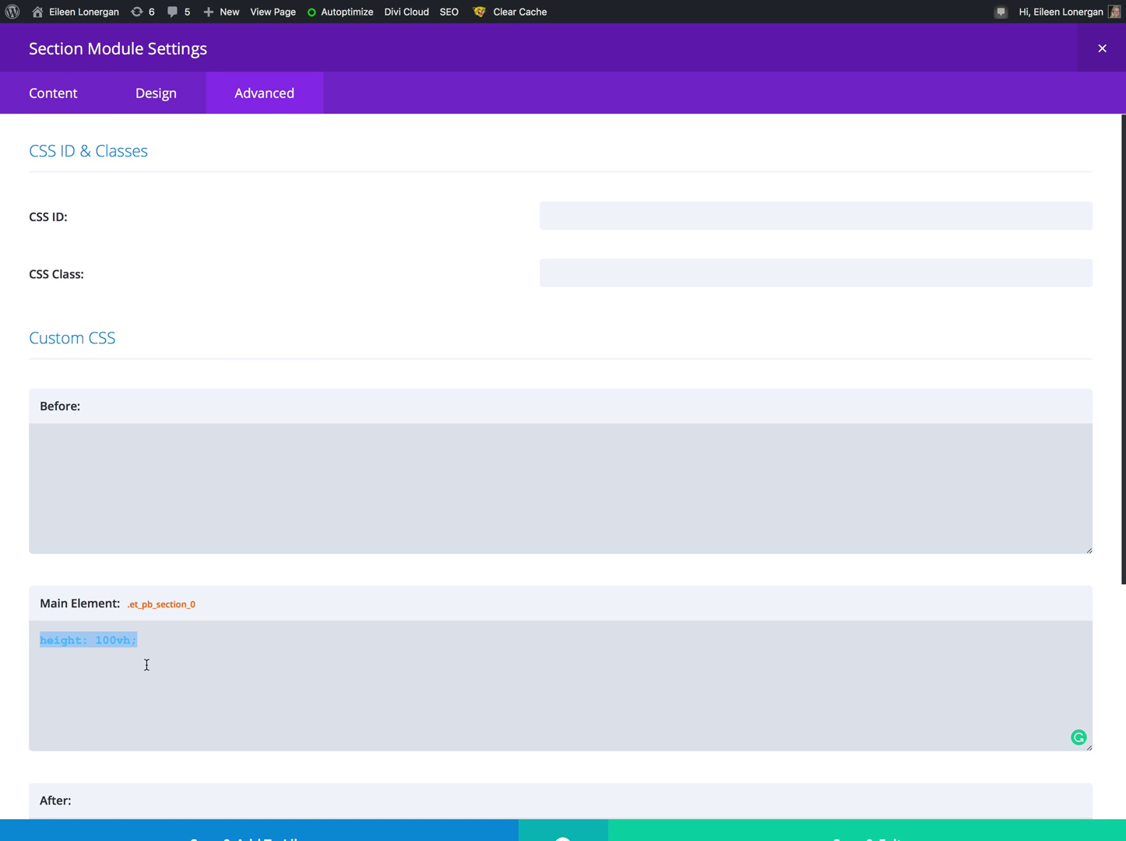
left_click(147, 665)
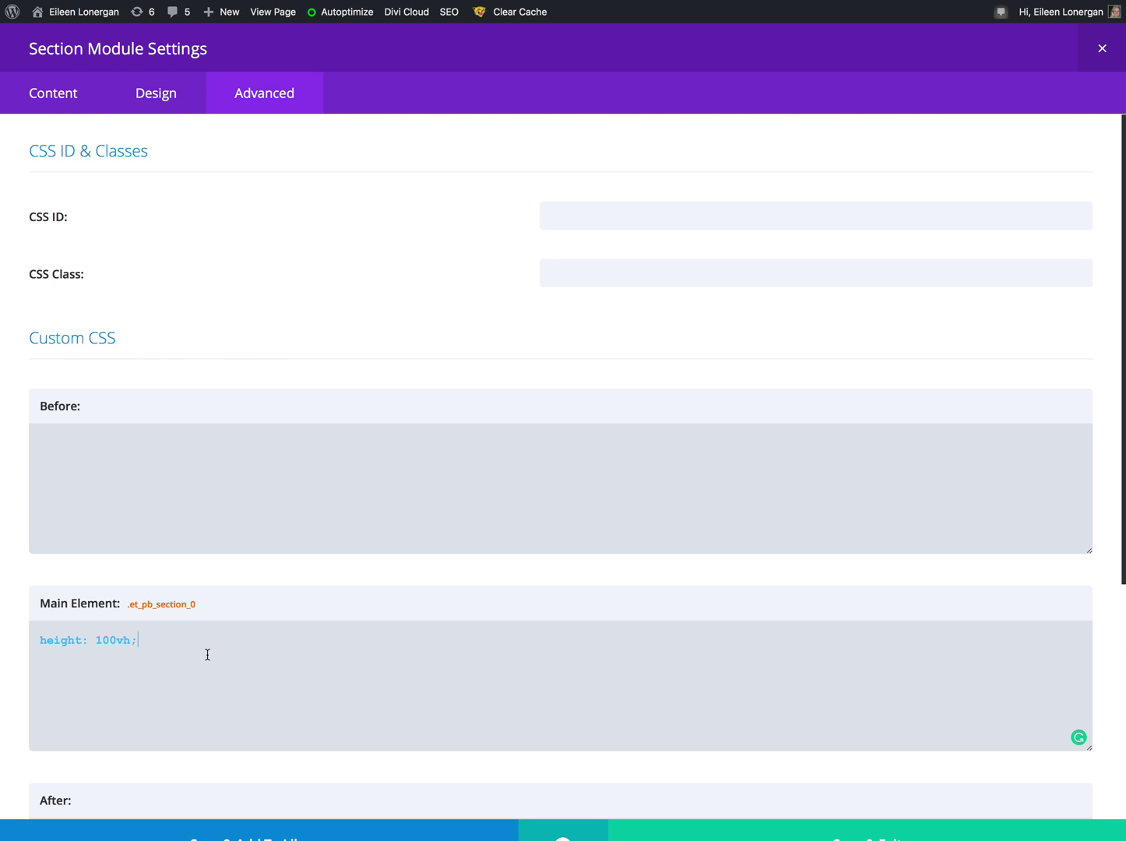
left_click(1106, 52)
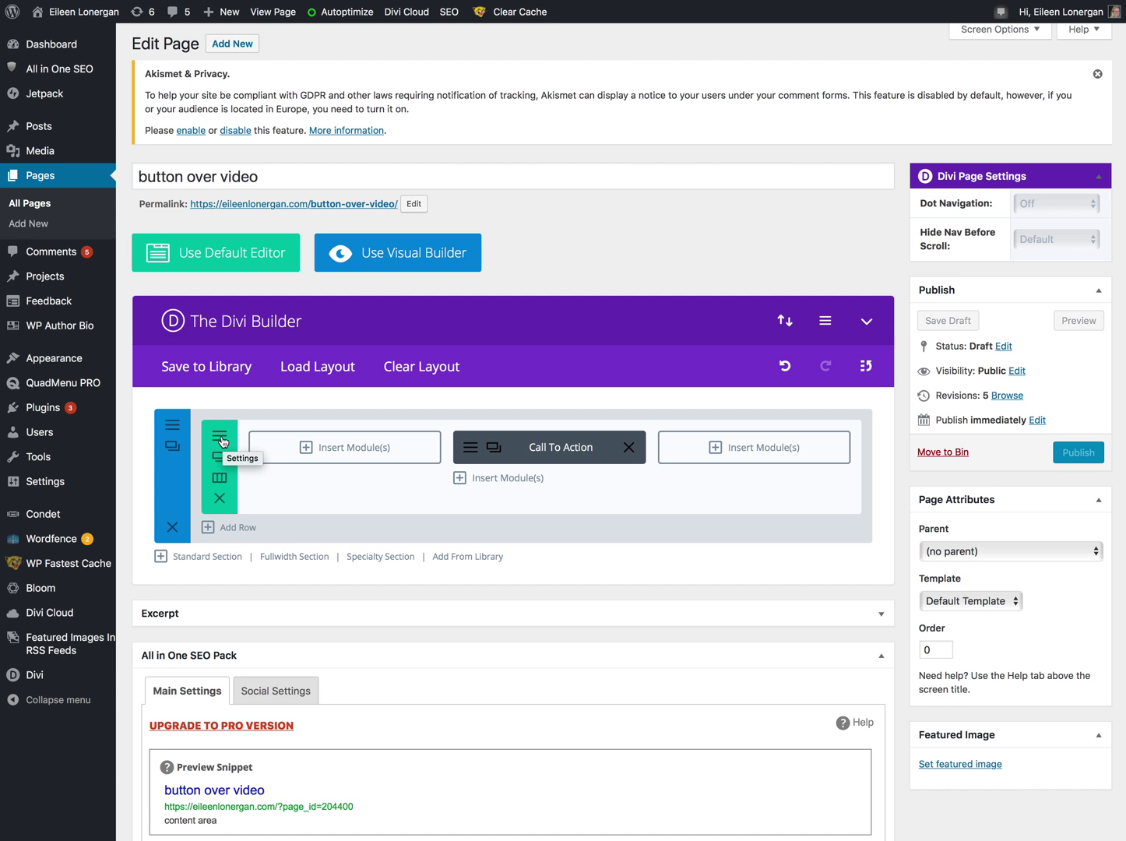
left_click(221, 439)
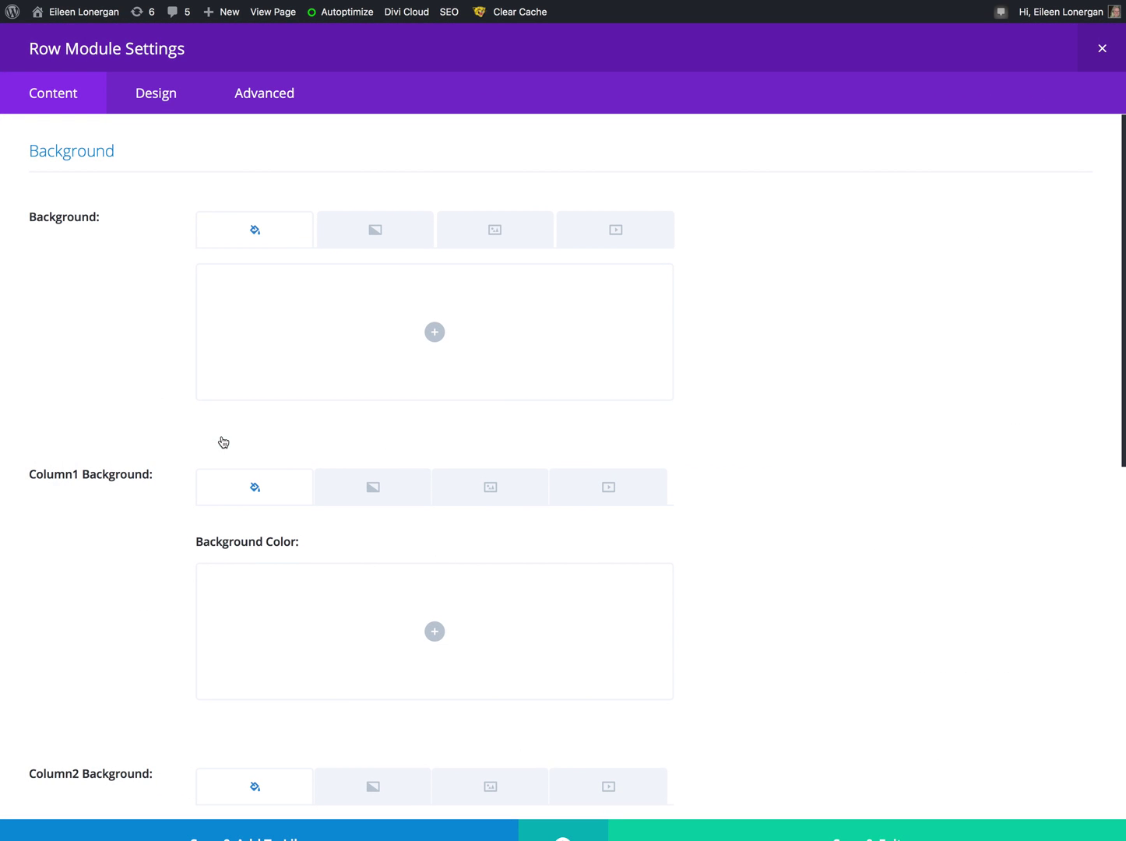
Check the row's fullwidth sizing, gutter width 1 and 15% top and bottom margins
scroll(347, 424, "down", 7)
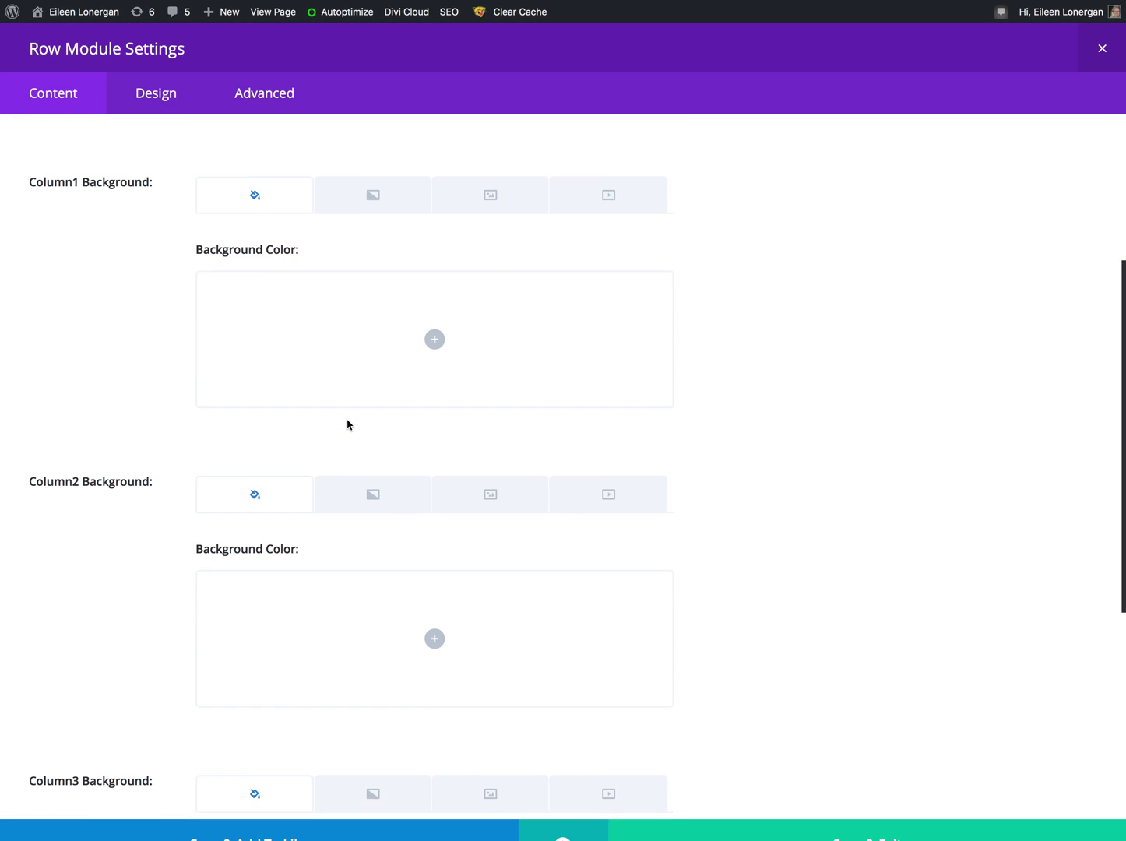
scroll(348, 424, "down", 2)
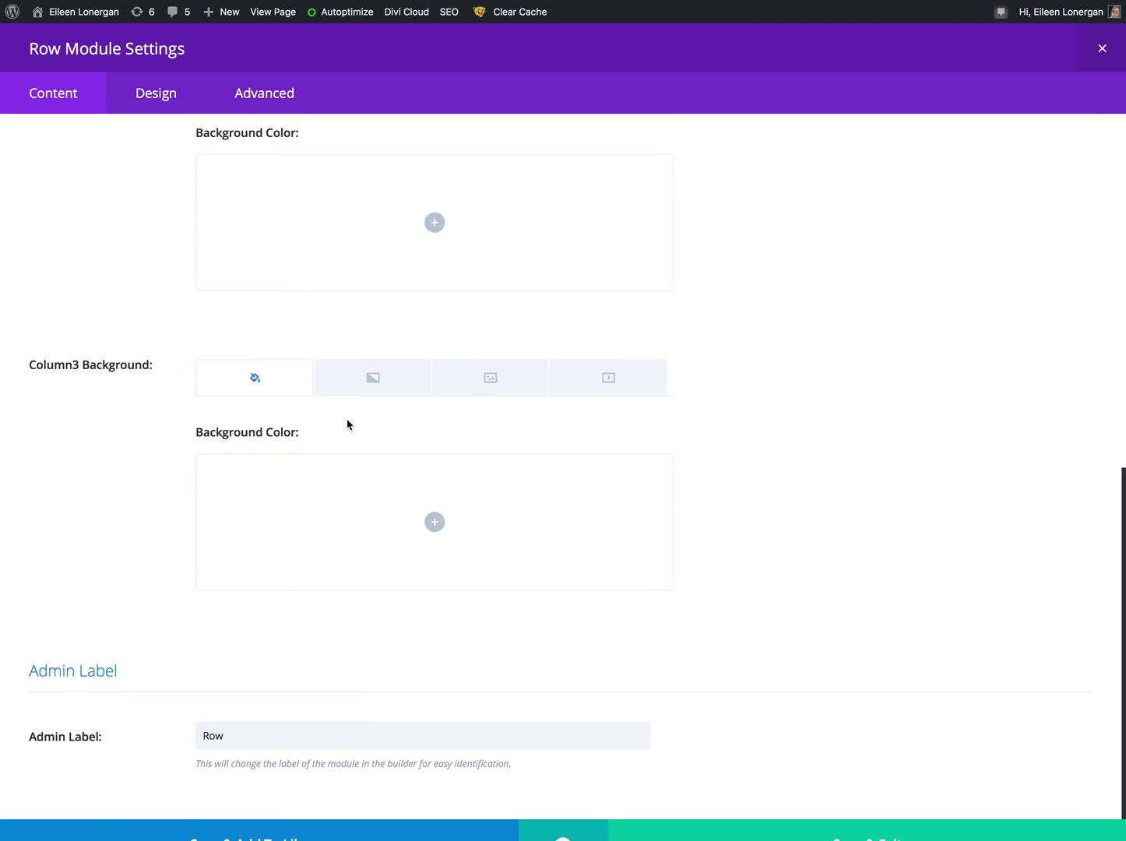
left_click(157, 103)
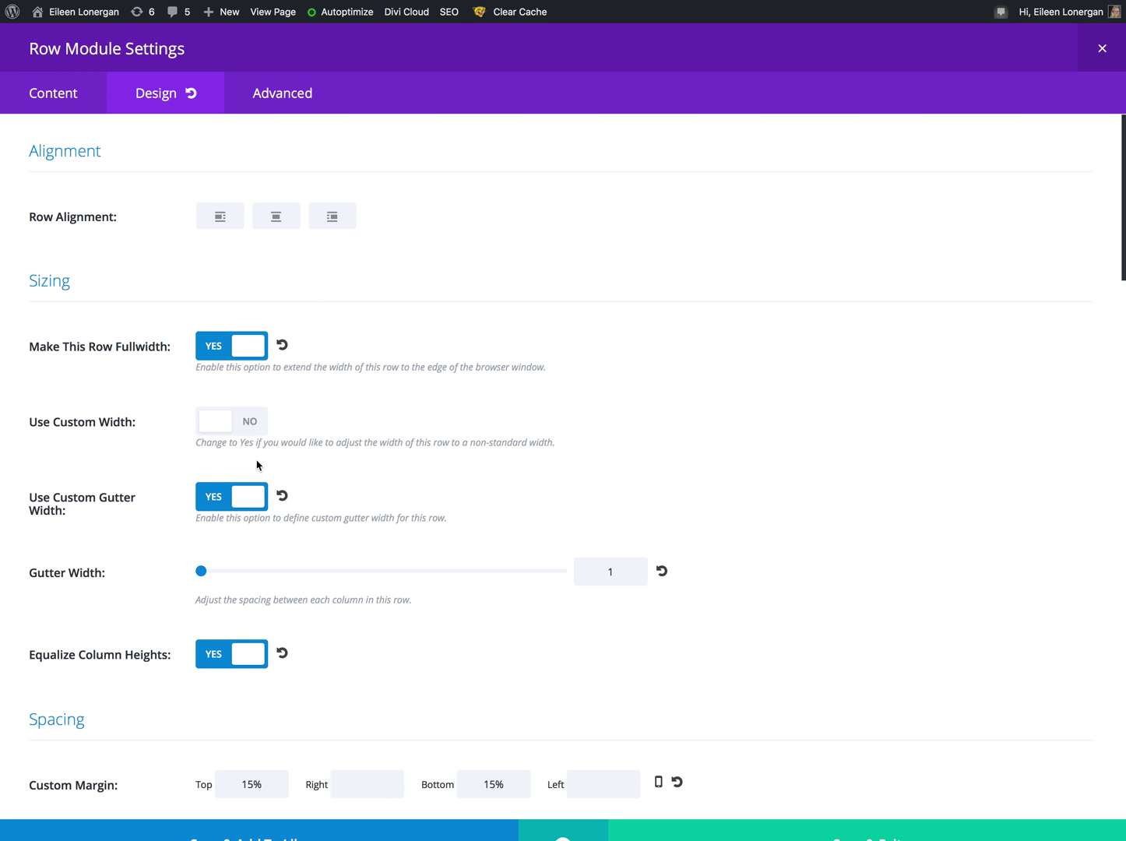
scroll(438, 331, "down", 5)
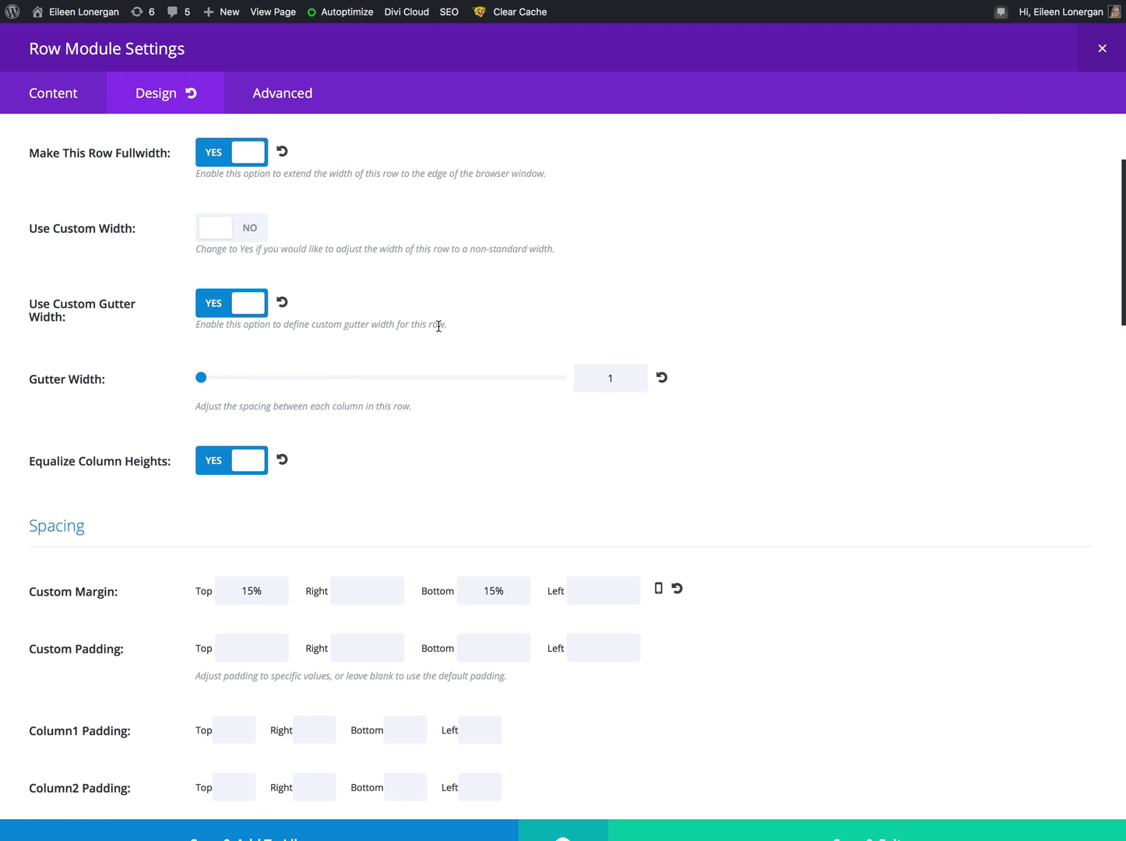
scroll(438, 327, "down", 2)
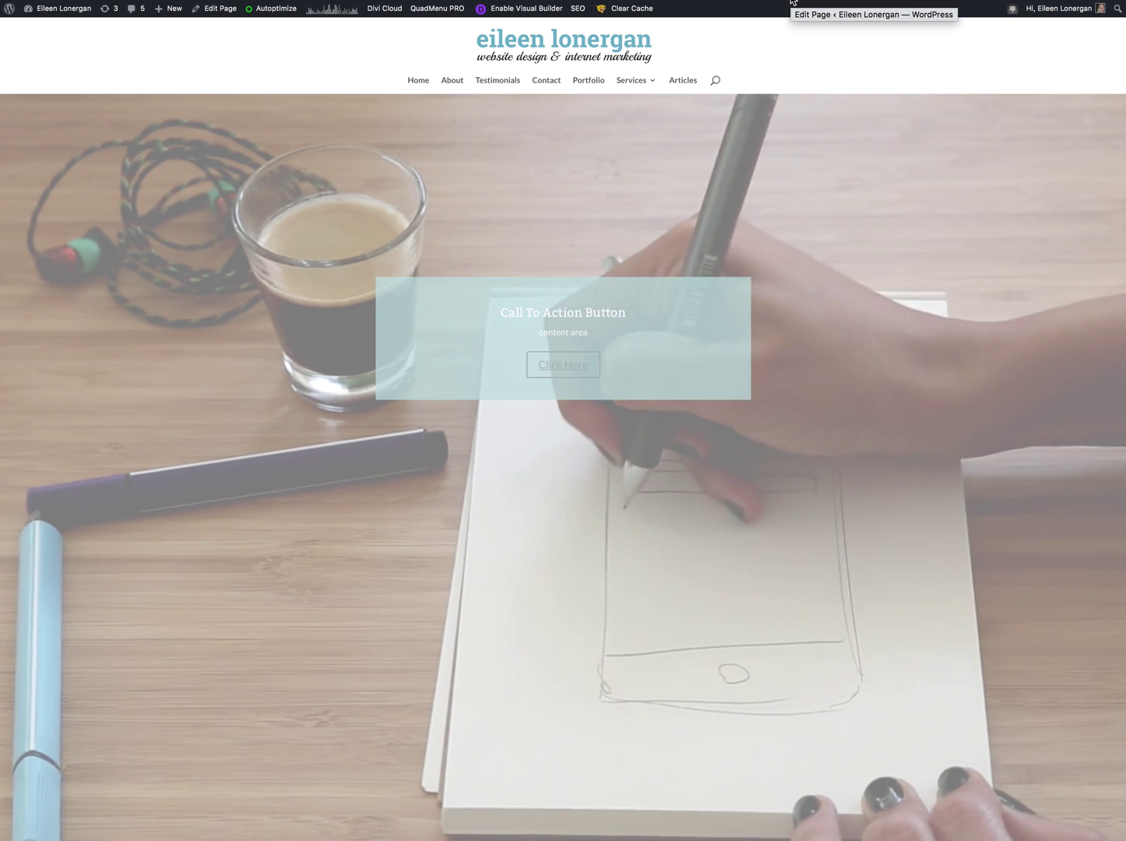
Return to the editor and scroll through the row's settings
left_click(792, 1)
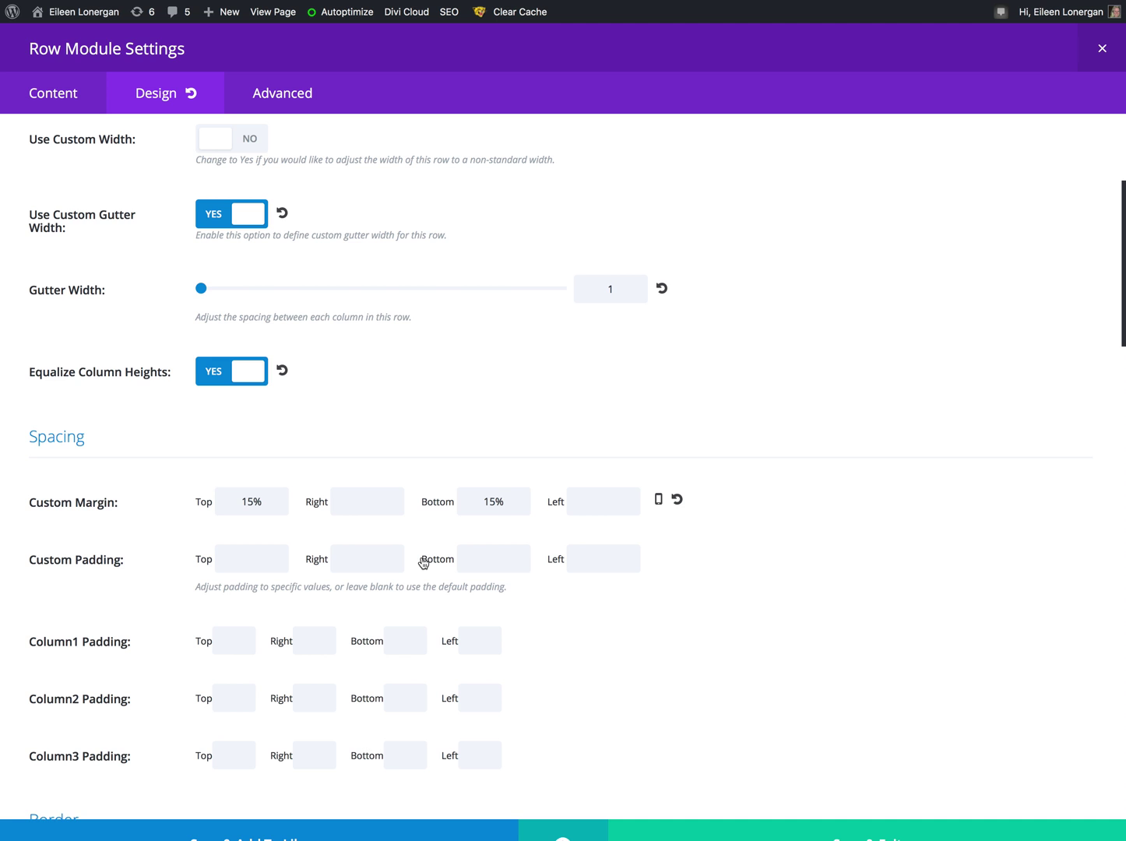
scroll(418, 564, "down", 10)
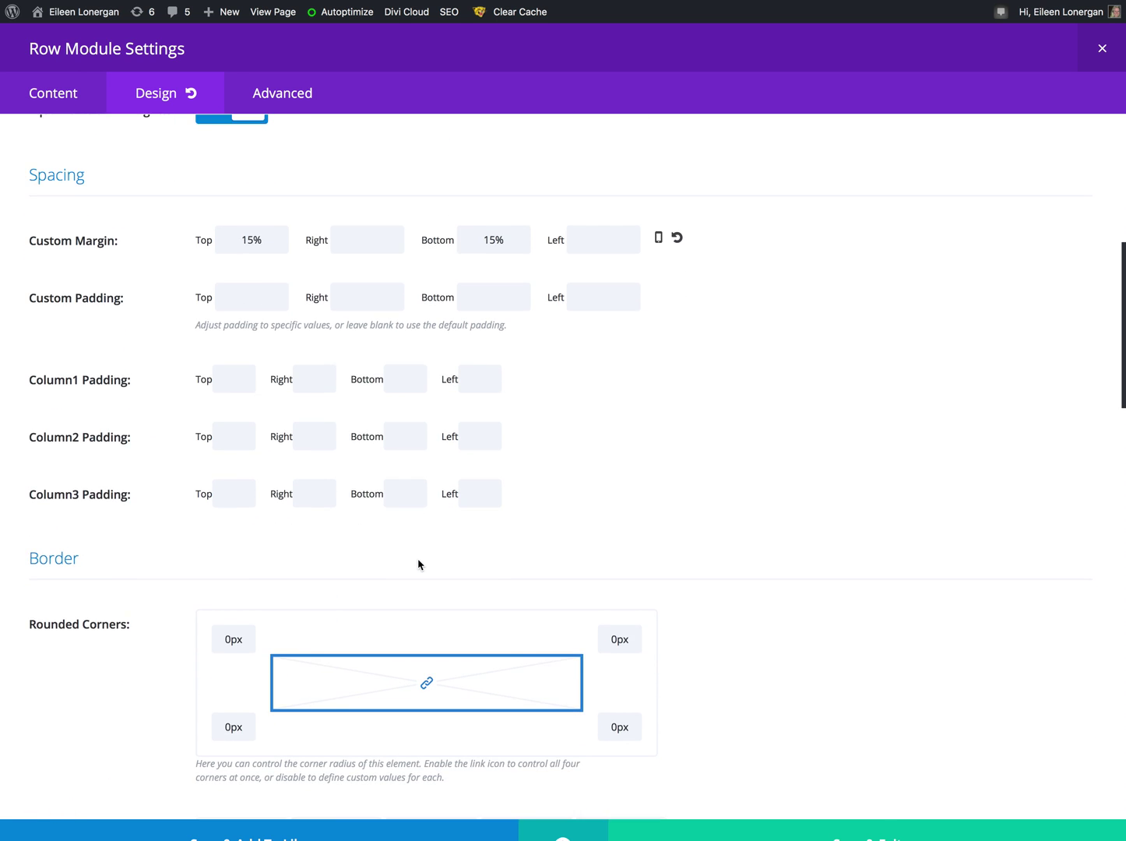
scroll(418, 564, "down", 8)
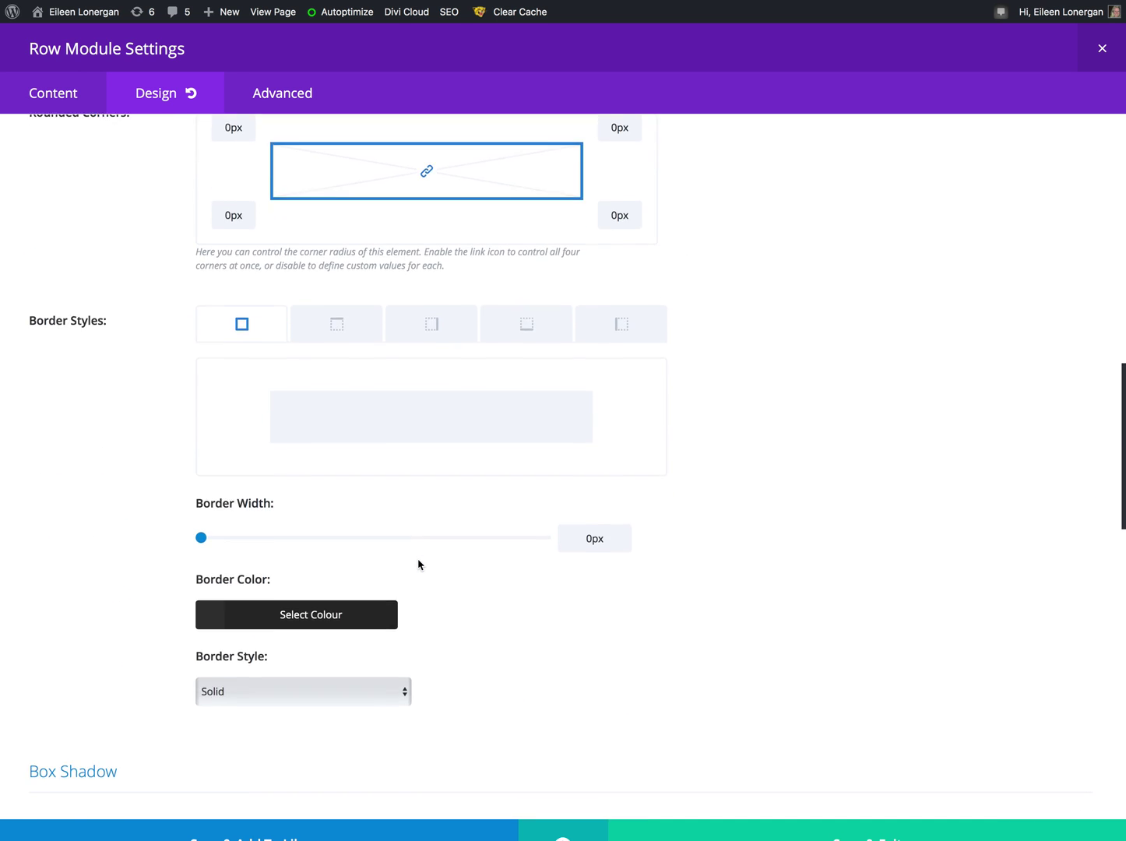
scroll(418, 564, "down", 7)
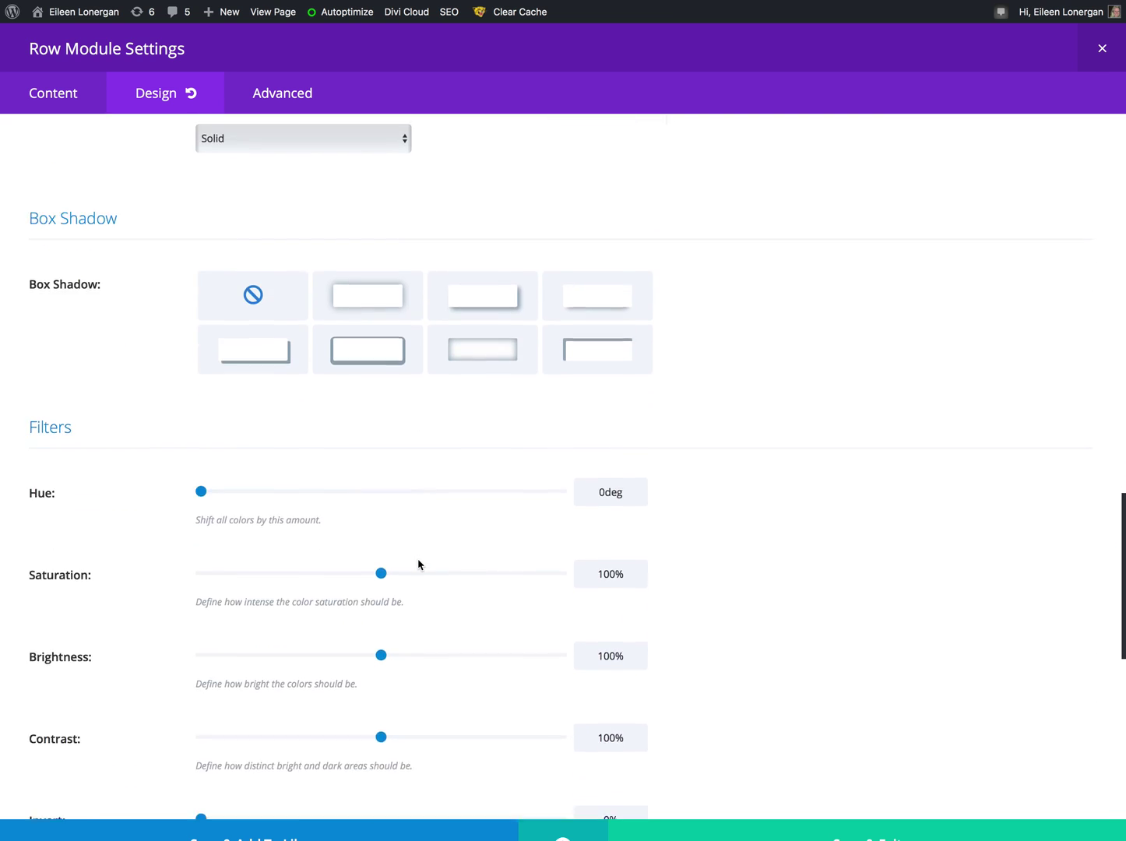
scroll(418, 564, "down", 5)
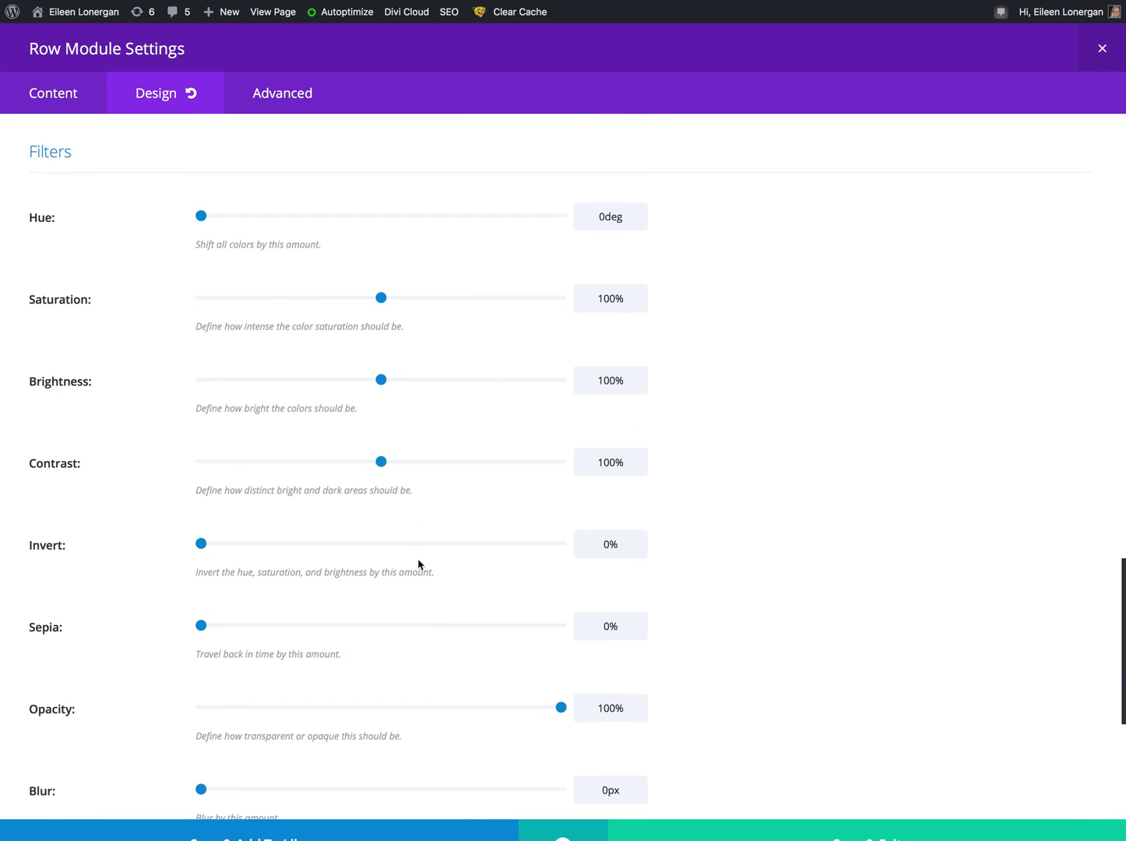
scroll(418, 564, "down", 3)
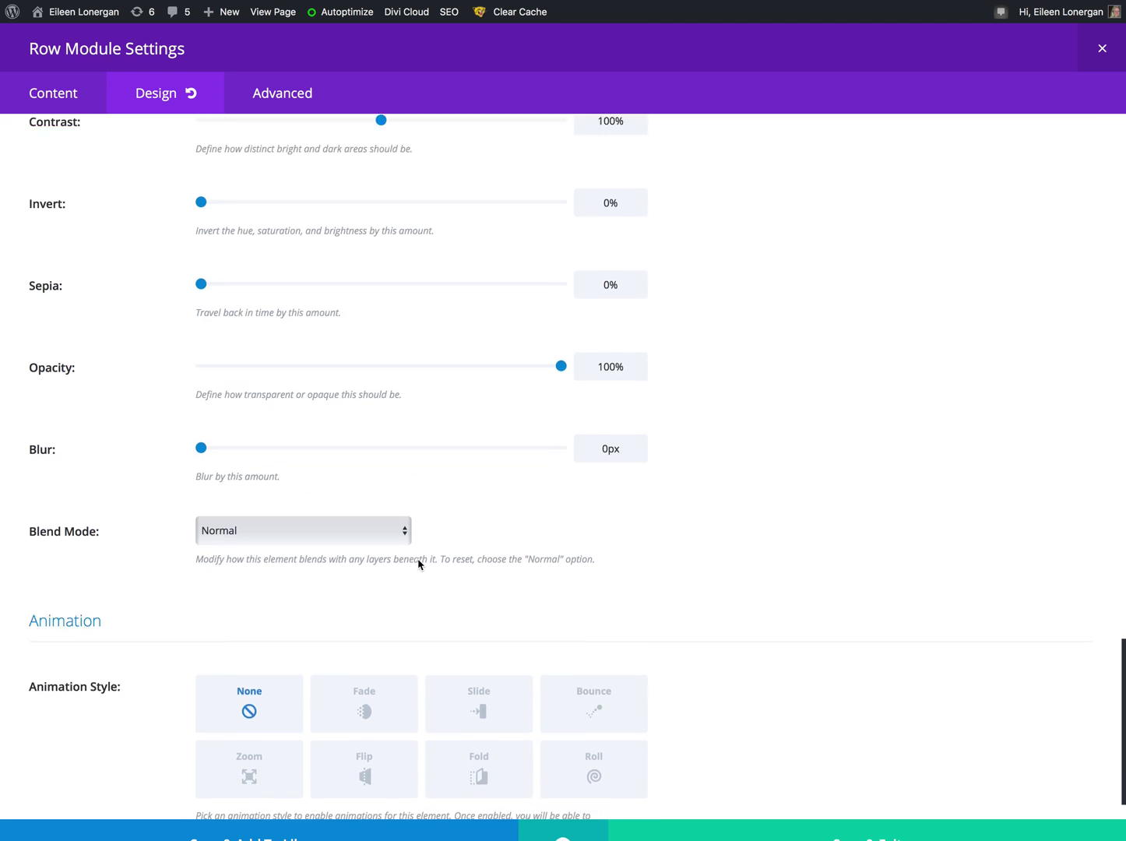
scroll(418, 564, "up", 20)
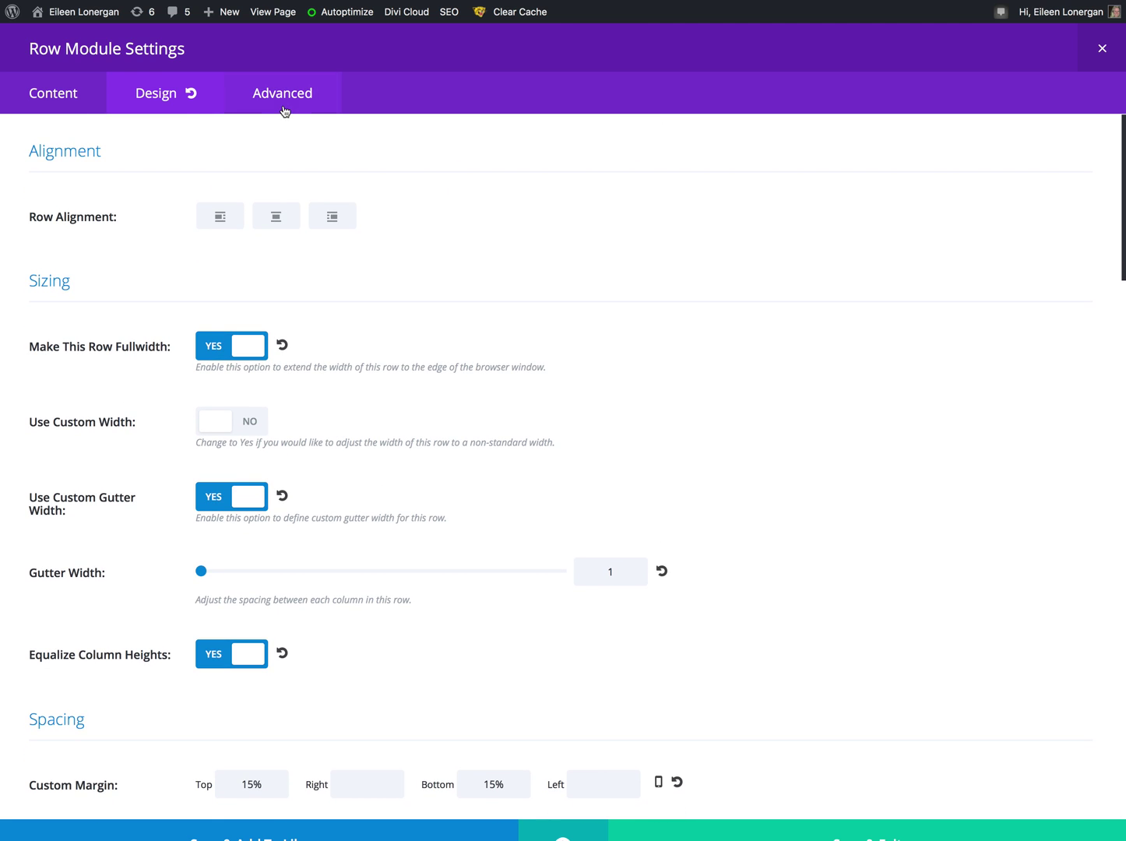
Look over the row's Advanced settings, then close the Row Module Settings
left_click(284, 107)
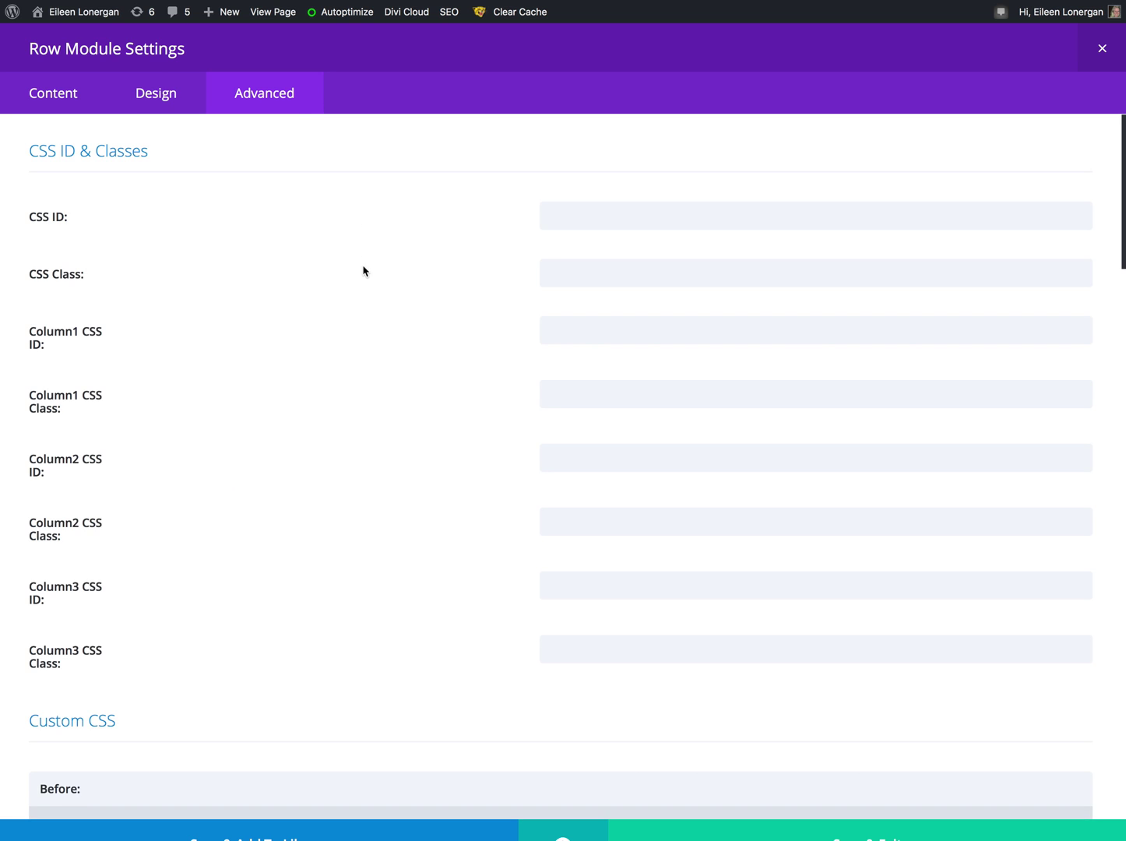
scroll(363, 273, "down", 2)
scroll(363, 274, "down", 20)
scroll(363, 273, "down", 15)
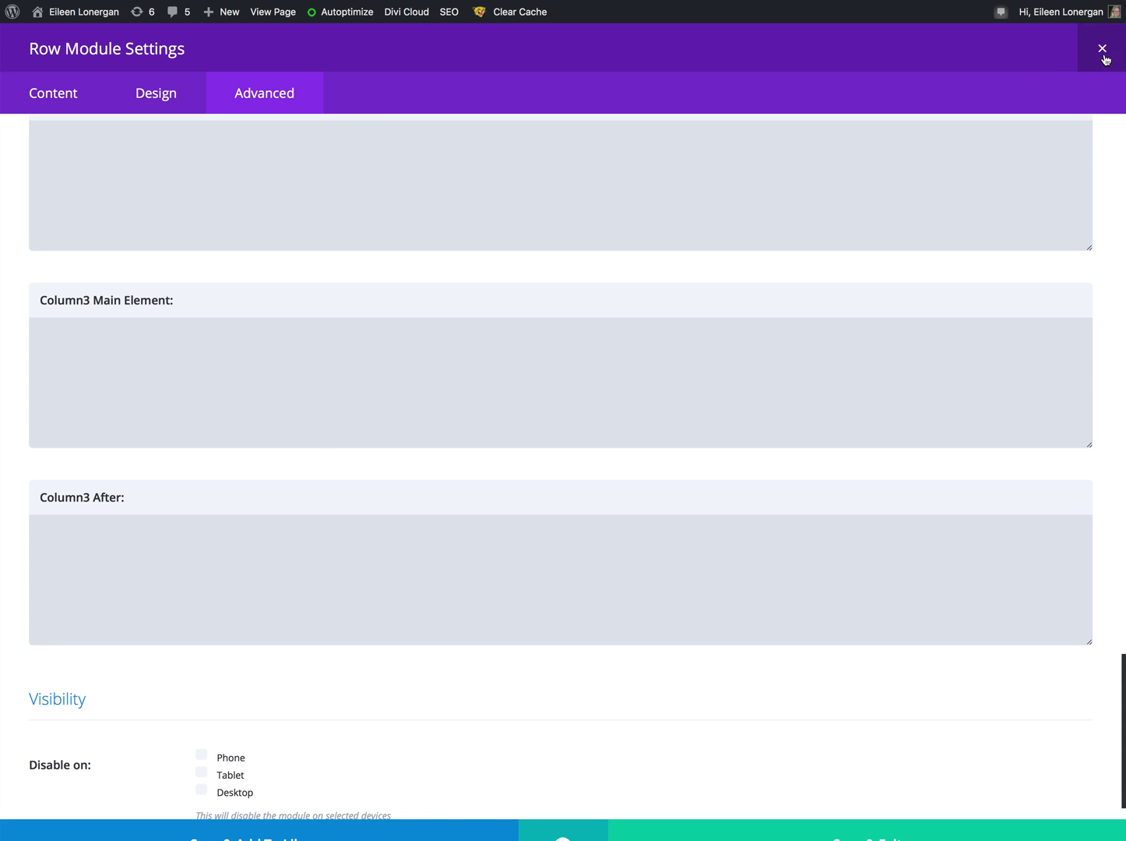
left_click(1103, 51)
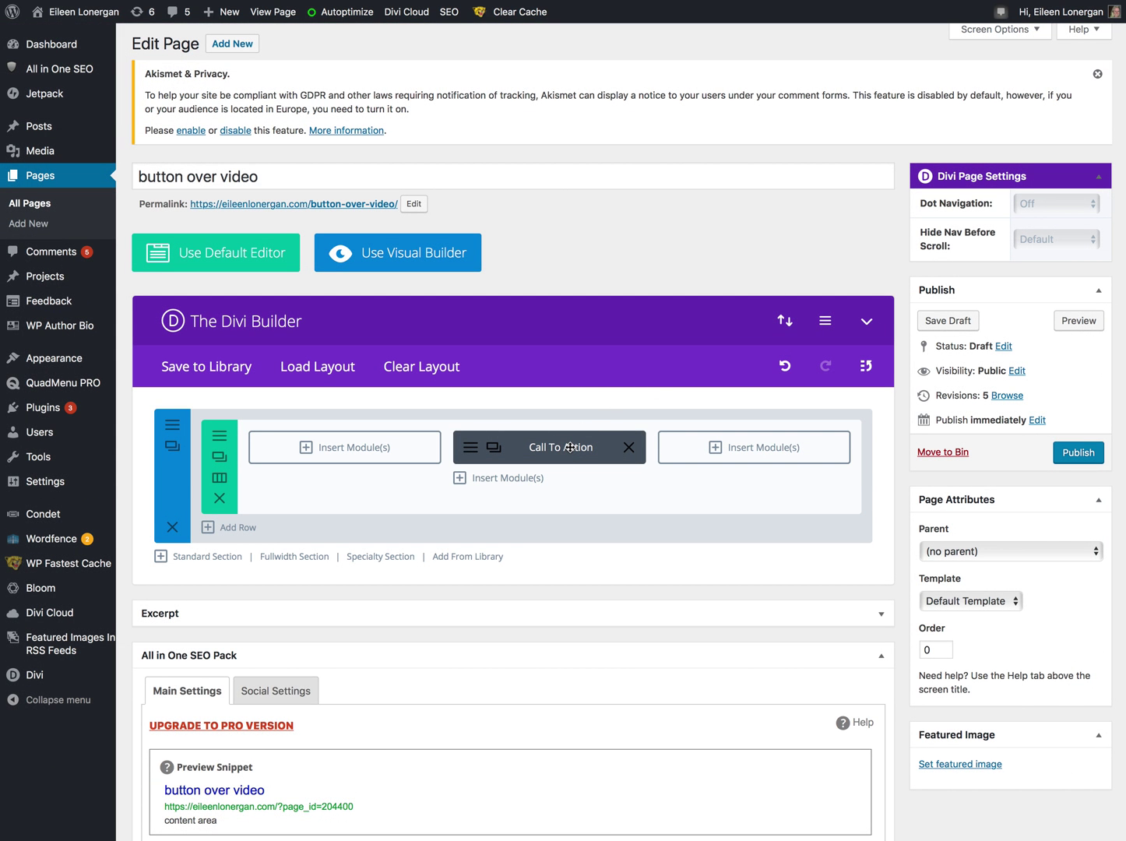
Open the Call To Action module settings, showing title 'Call To Action Button' and button text 'Click Here'
left_click(472, 449)
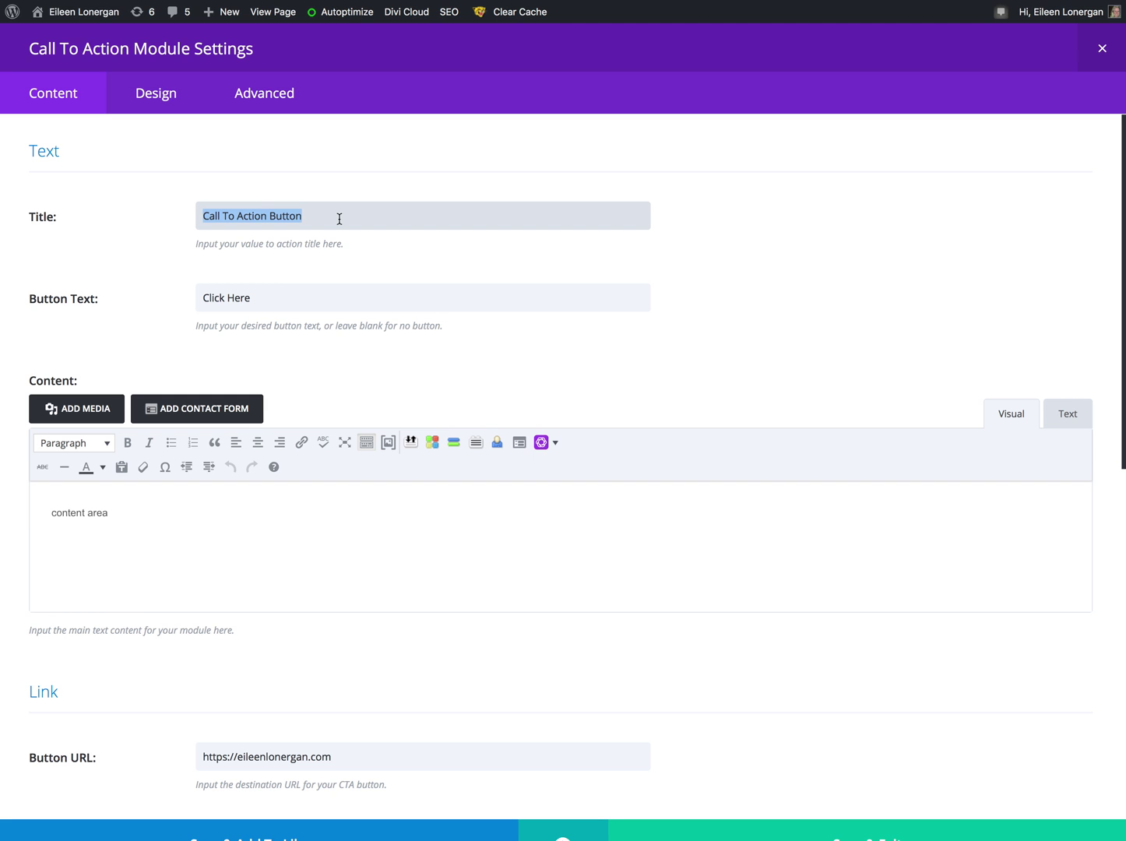
scroll(340, 219, "left", 2)
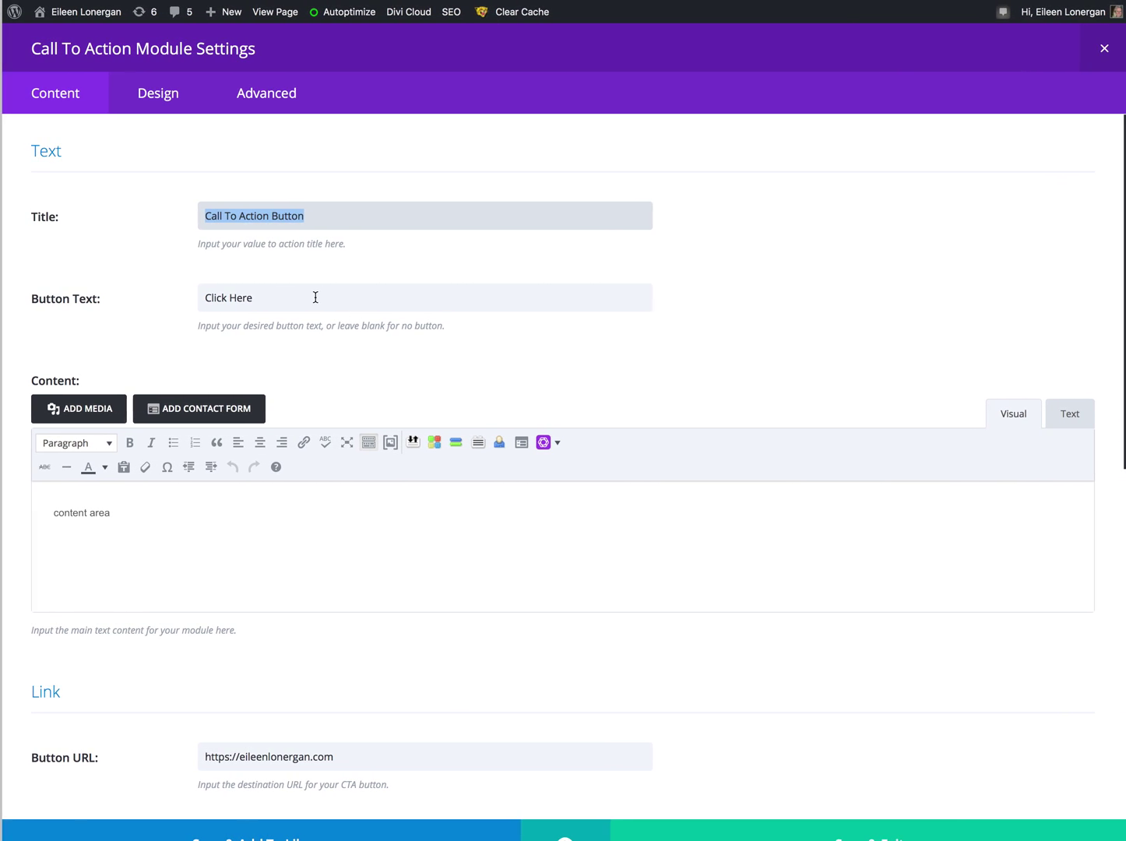
scroll(311, 304, "down", 2)
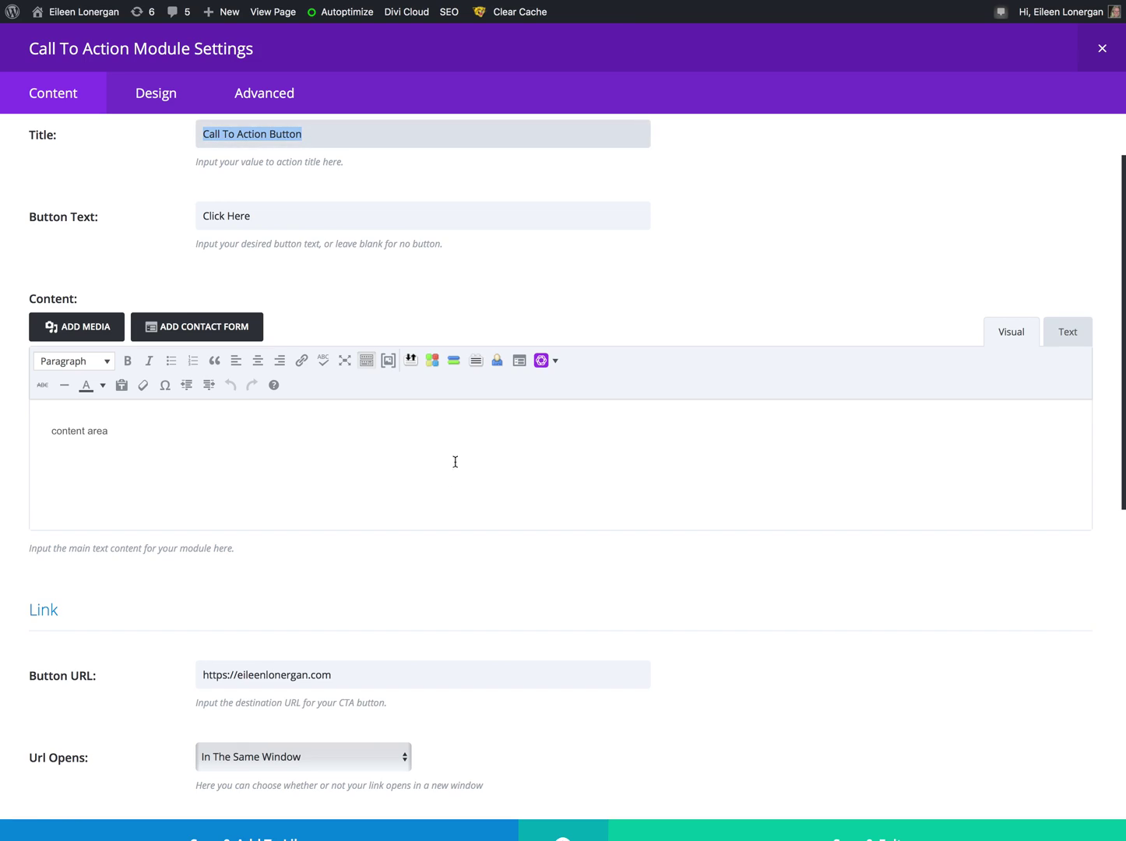
Raise the module's teal background opacity to rgba(126,190,197,0.78)
scroll(448, 475, "down", 5)
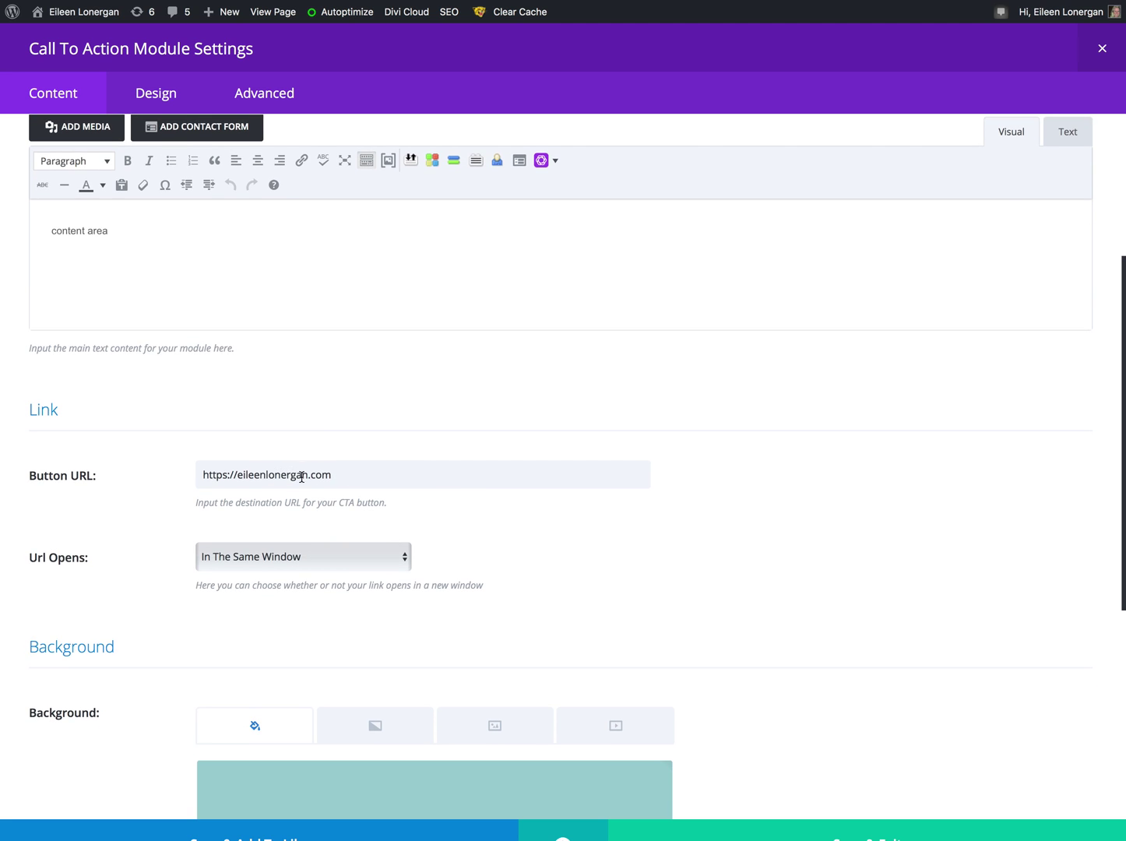
scroll(310, 476, "down", 5)
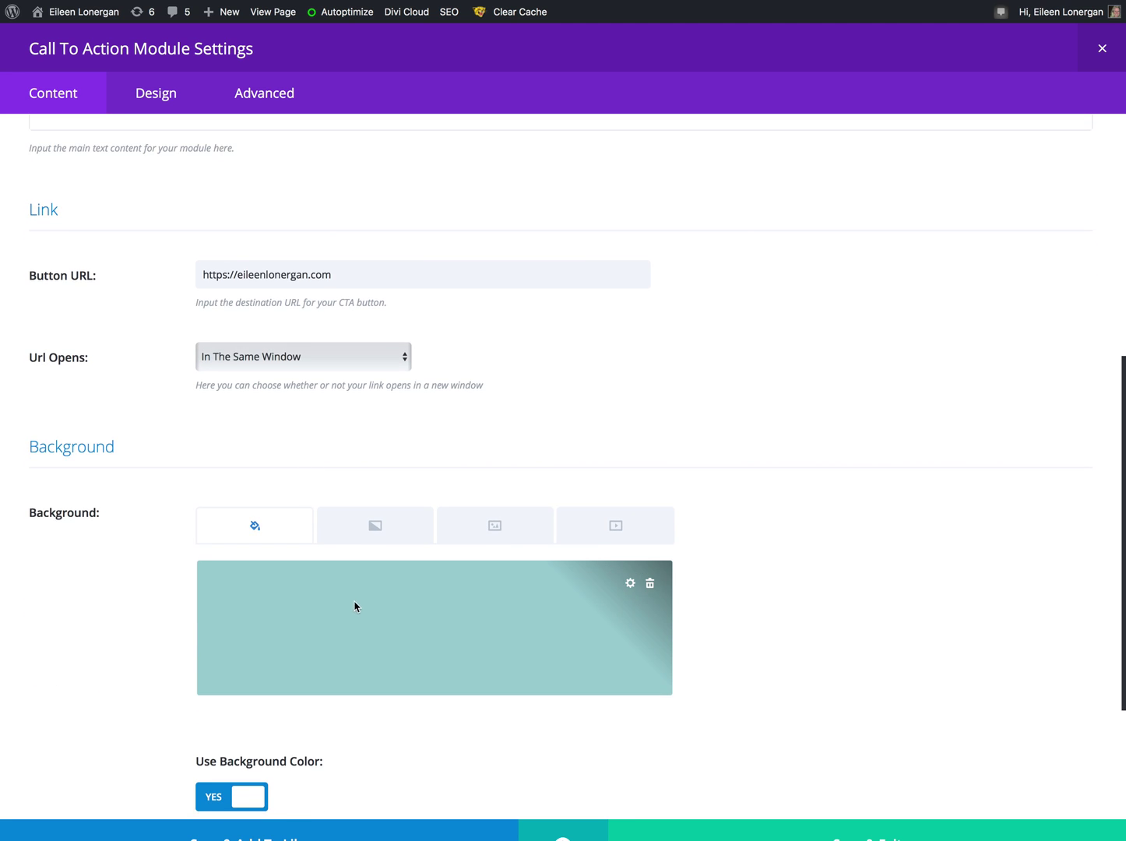
left_click(508, 606)
mouse_move(655, 613)
left_mouse_down()
mouse_move(652, 598)
mouse_move(651, 608)
left_mouse_up()
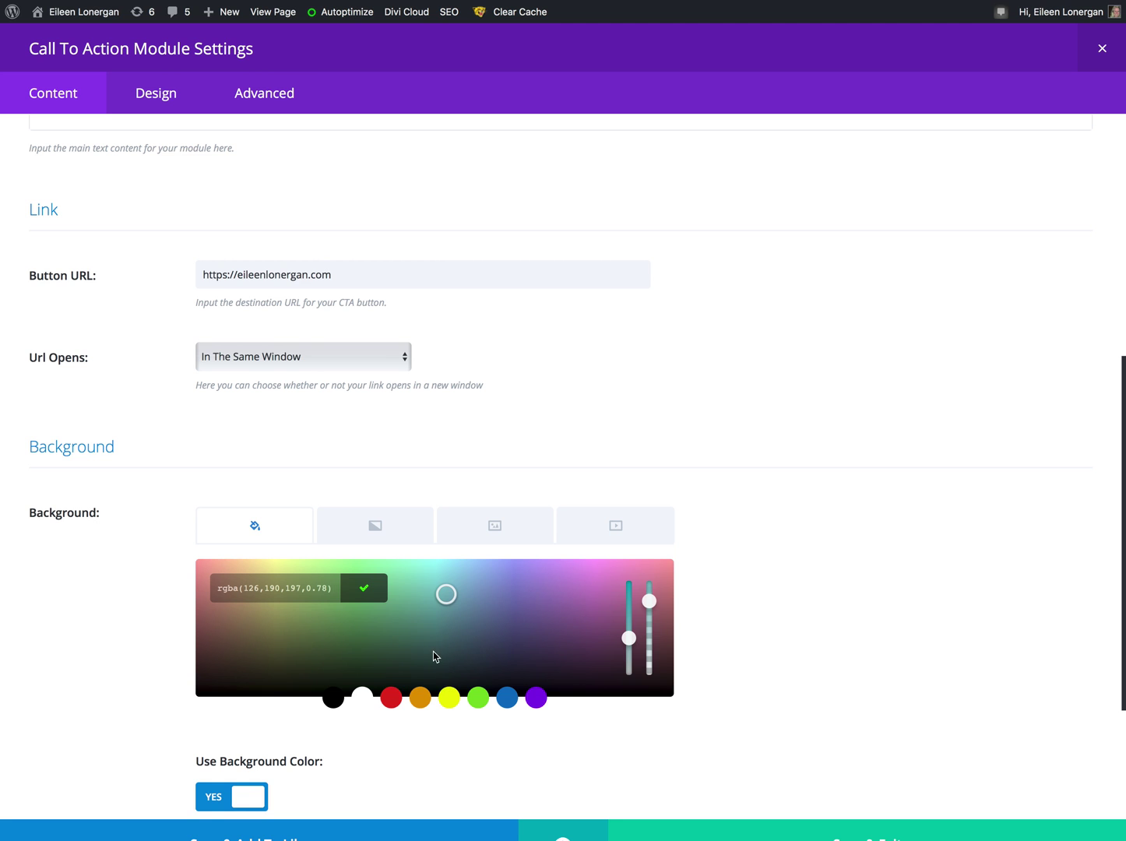
scroll(420, 772, "down", 3)
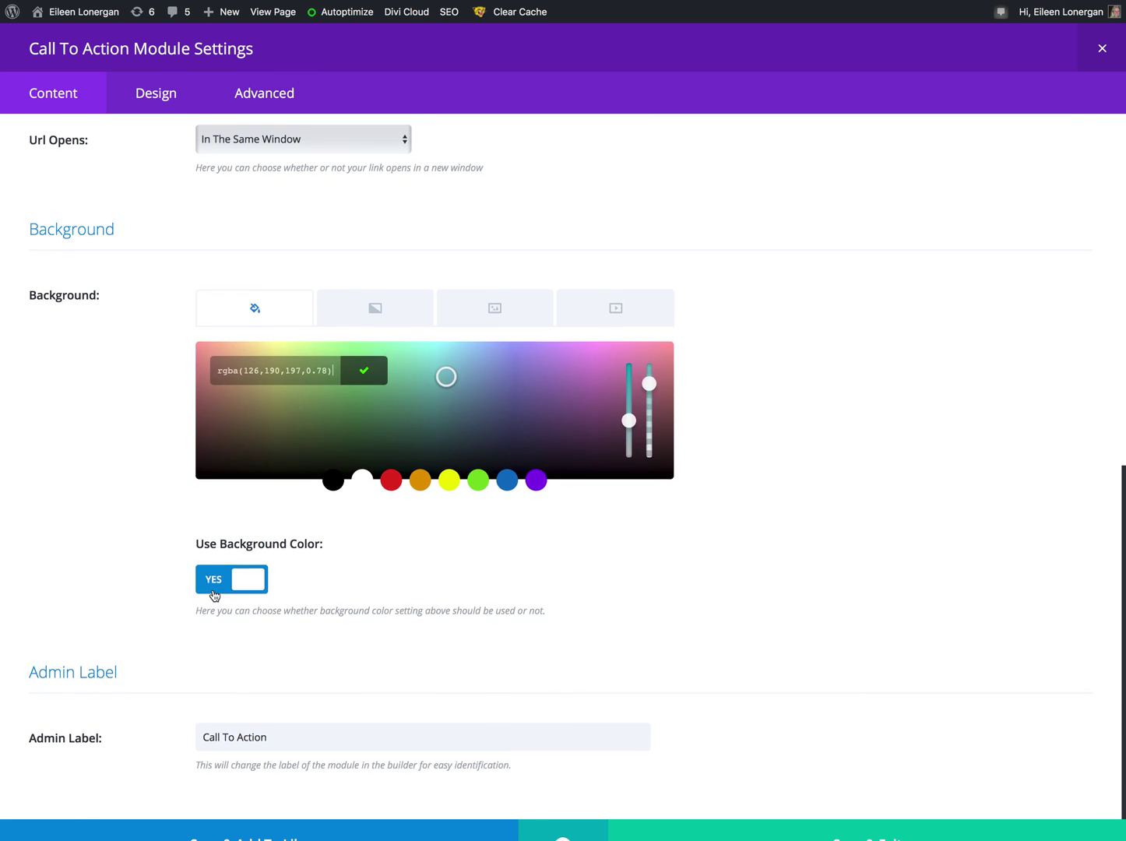
scroll(215, 596, "up", 10)
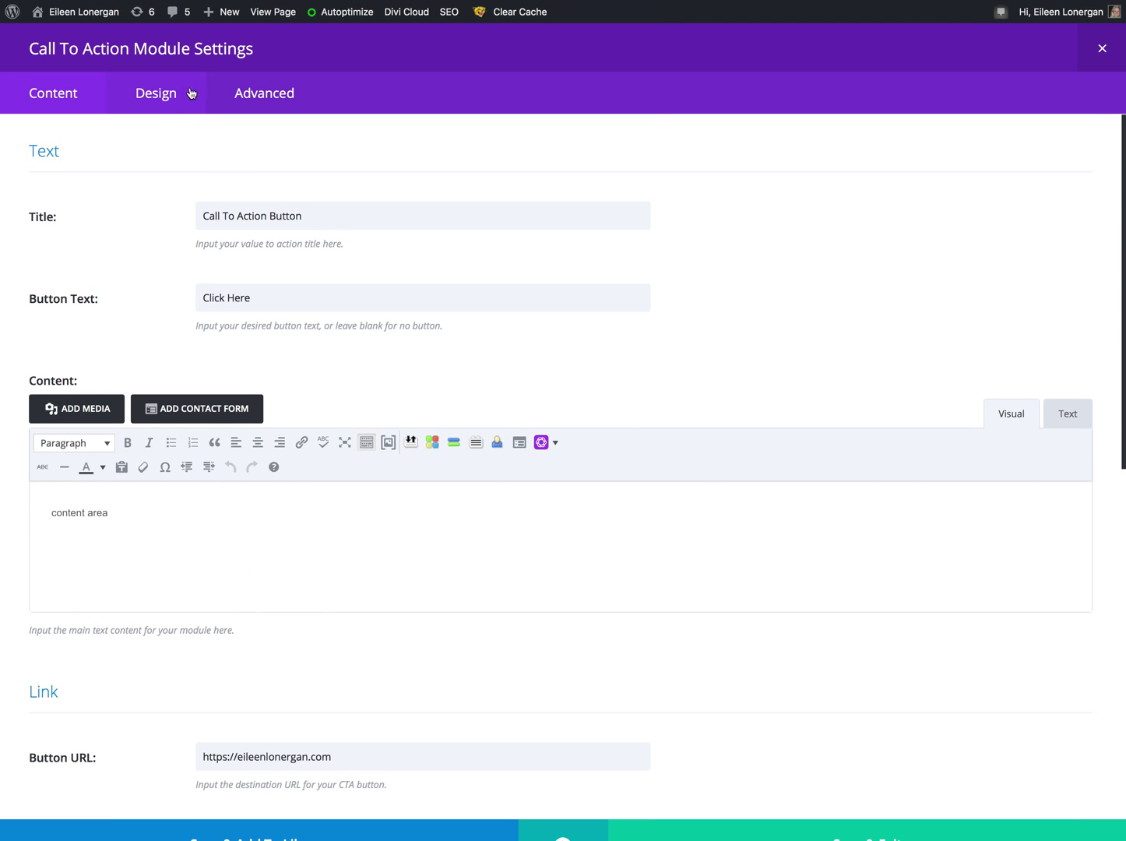
In the Design settings, switch Use Custom Styles for Button to YES
left_click(169, 105)
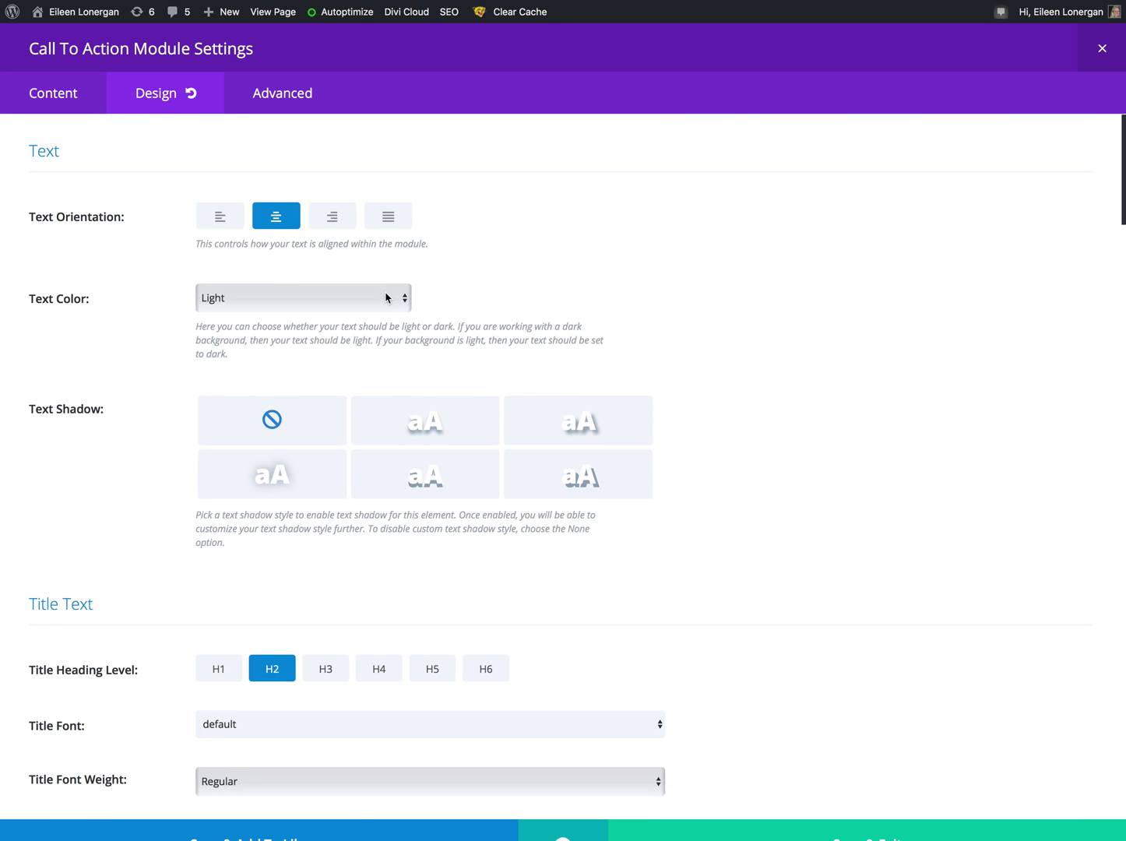
scroll(386, 298, "down", 5)
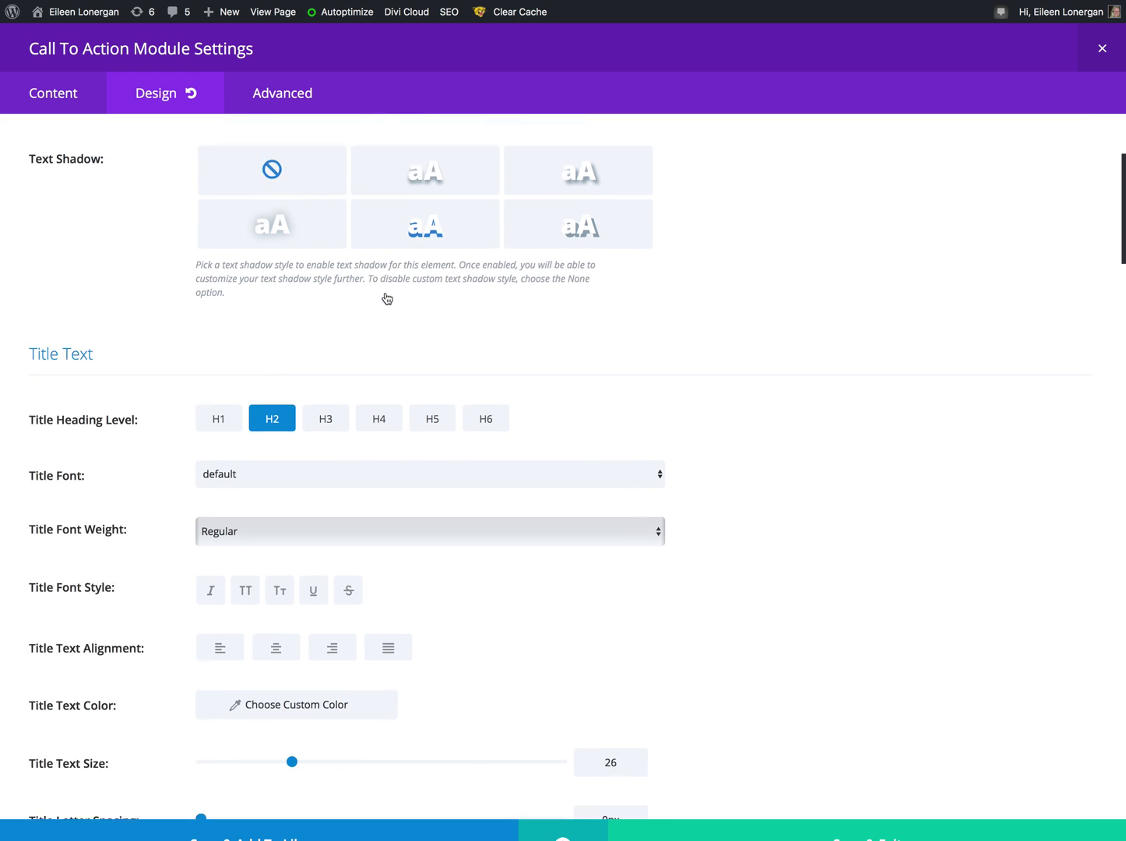
scroll(386, 298, "down", 9)
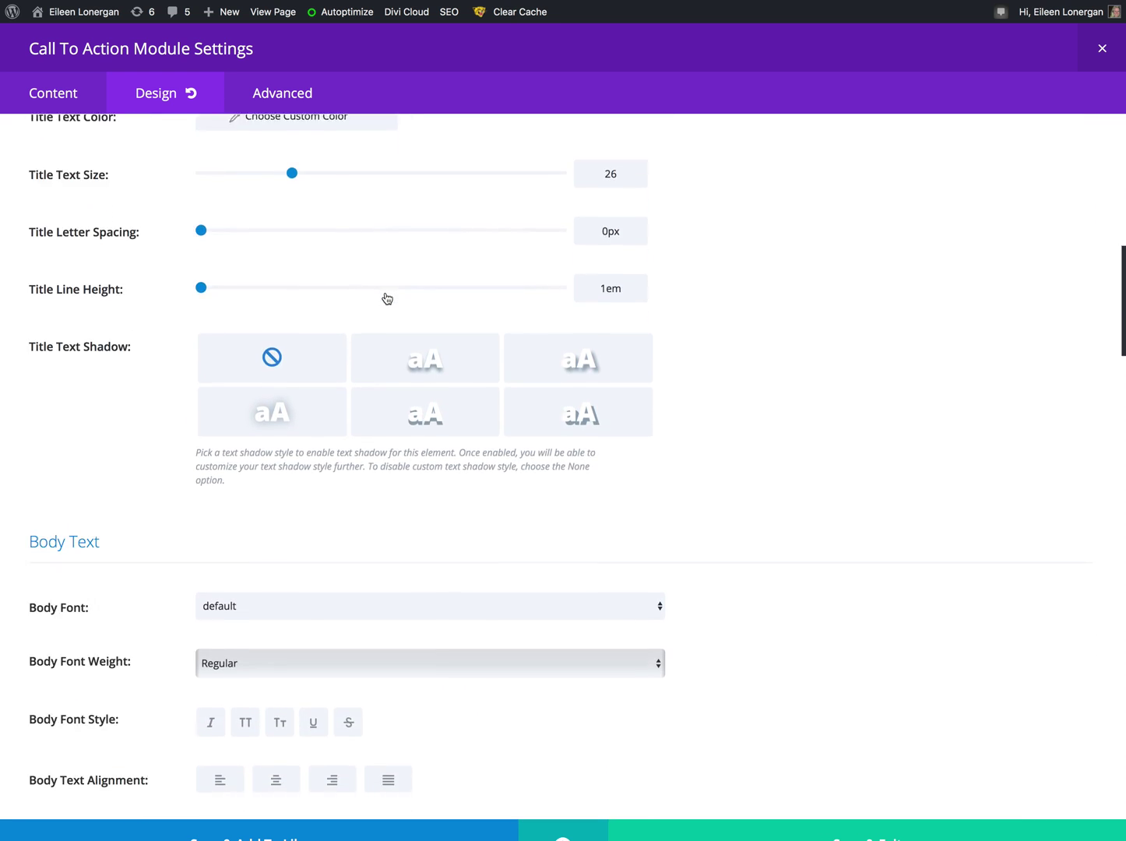
scroll(387, 297, "down", 7)
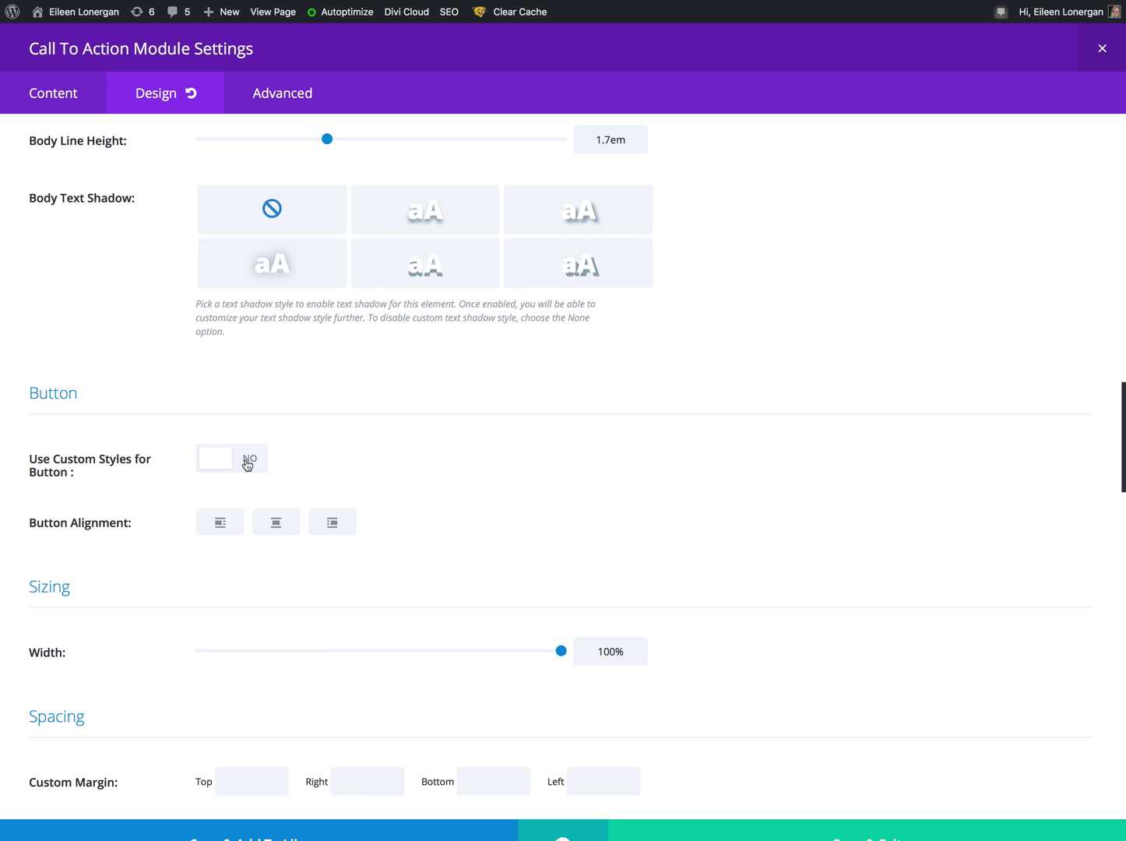
scroll(247, 465, "down", 2)
scroll(246, 465, "down", 5)
scroll(246, 465, "up", 5)
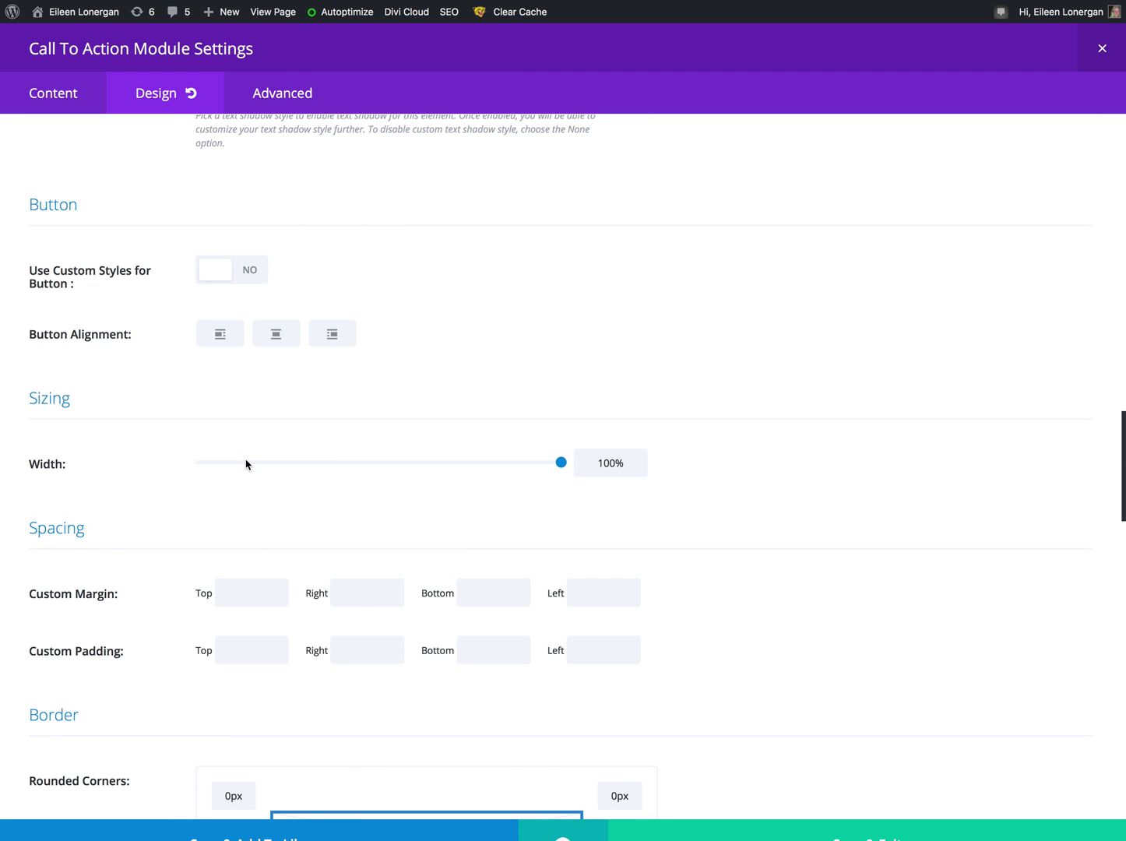
left_click(251, 273)
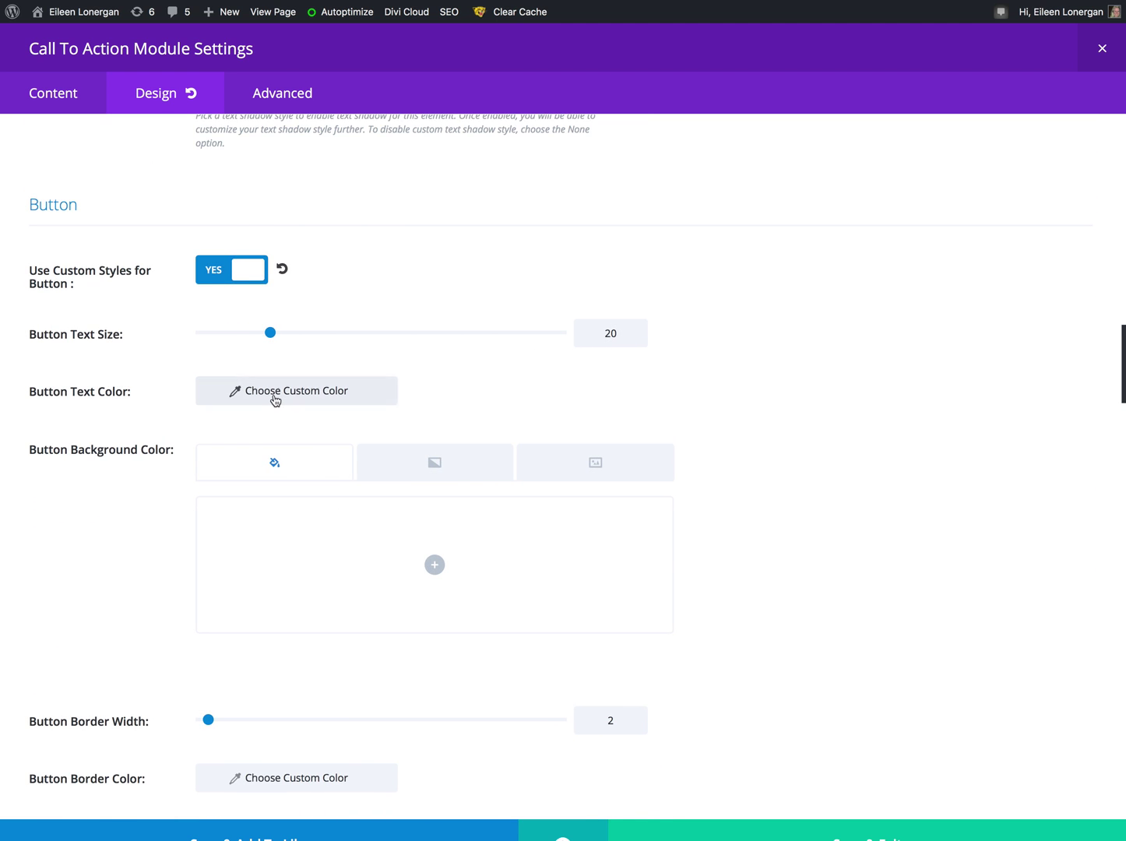
Scroll through the newly exposed button text size, colour and border options
scroll(275, 400, "down", 2)
scroll(276, 400, "down", 9)
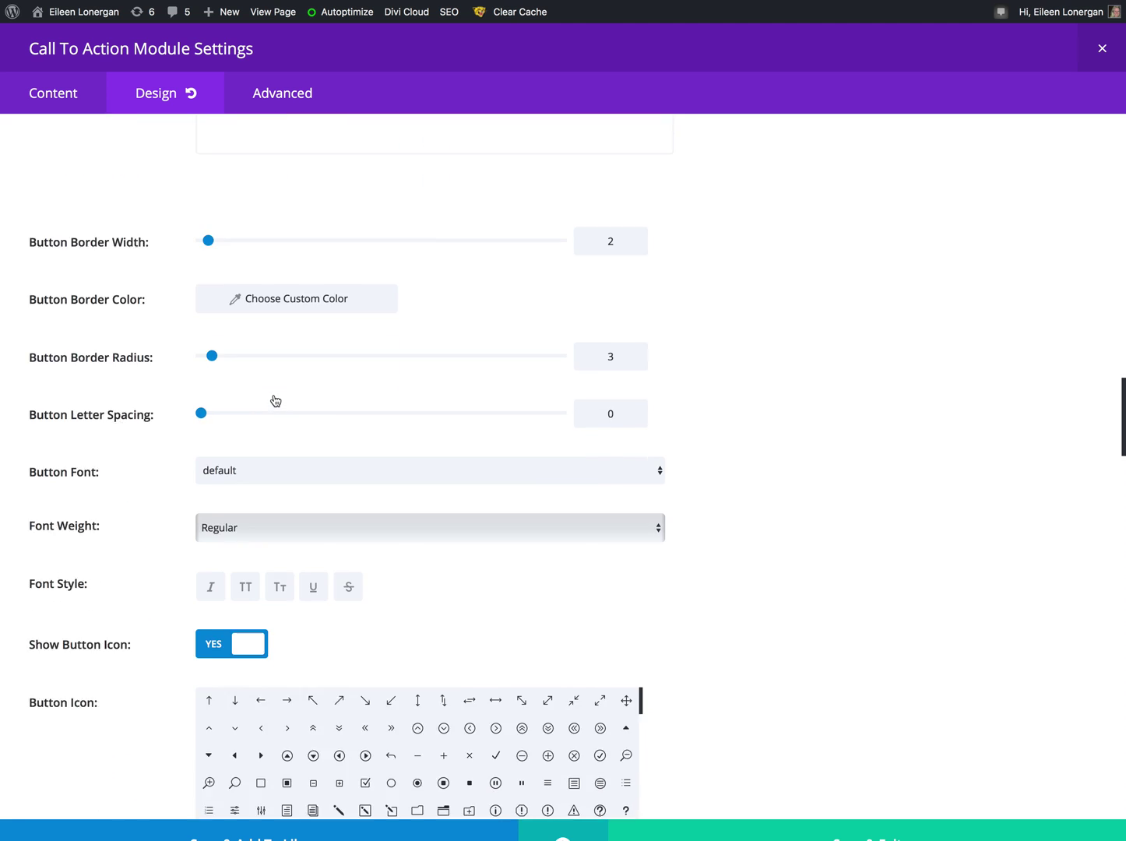
scroll(272, 399, "down", 3)
scroll(285, 389, "up", 15)
scroll(297, 327, "down", 6)
scroll(297, 327, "down", 10)
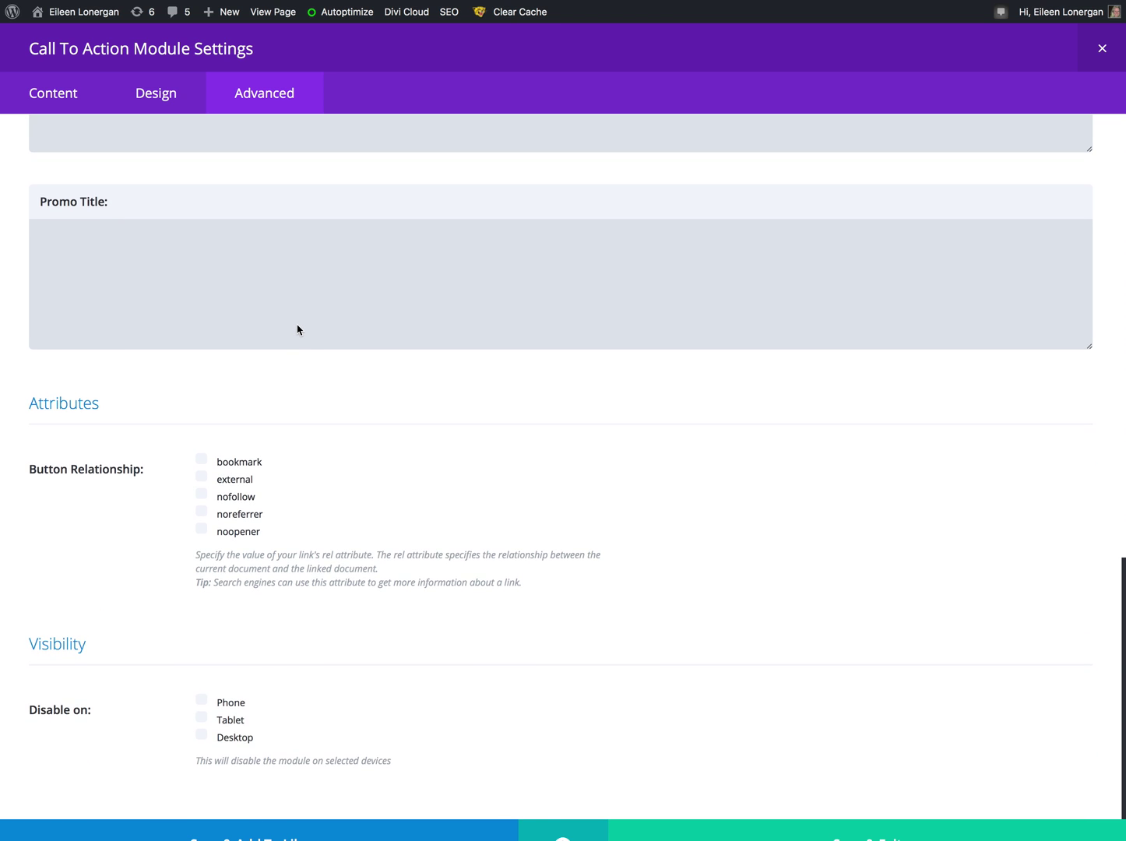
Save and close the Call To Action module settings
scroll(297, 327, "up", 16)
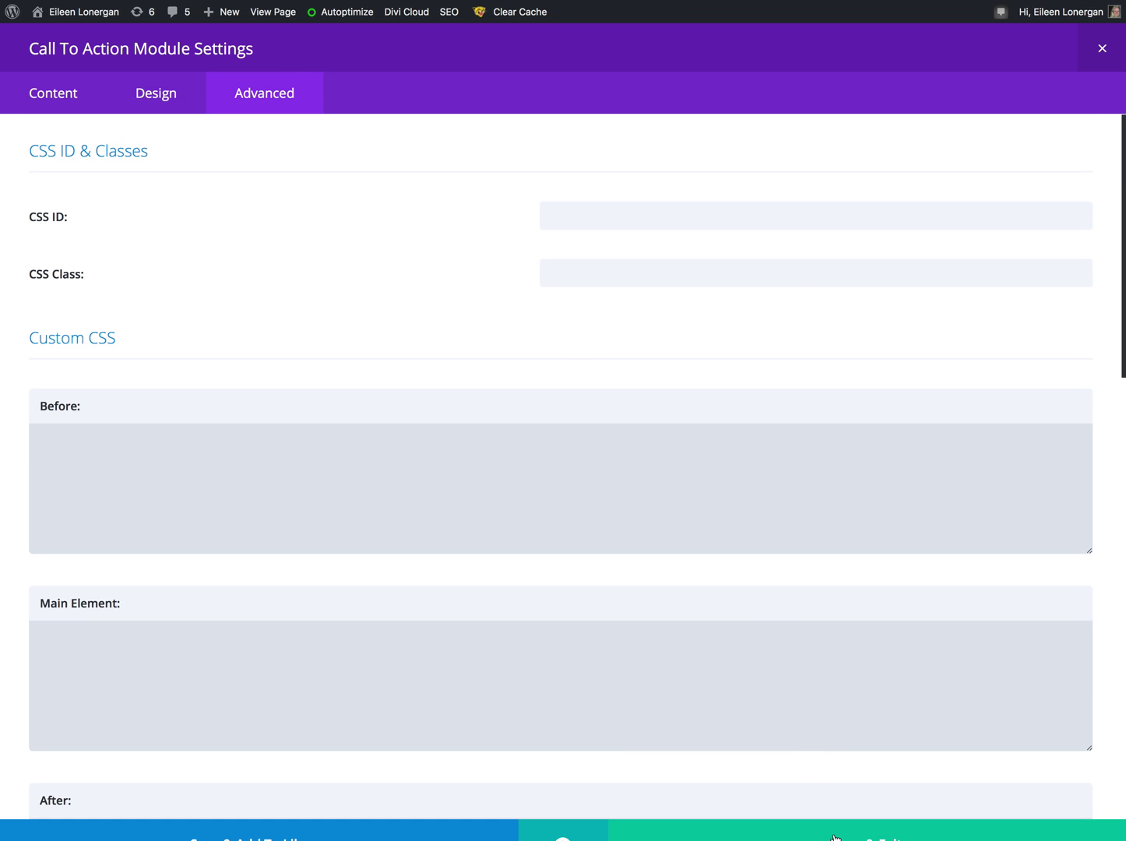
left_click(835, 835)
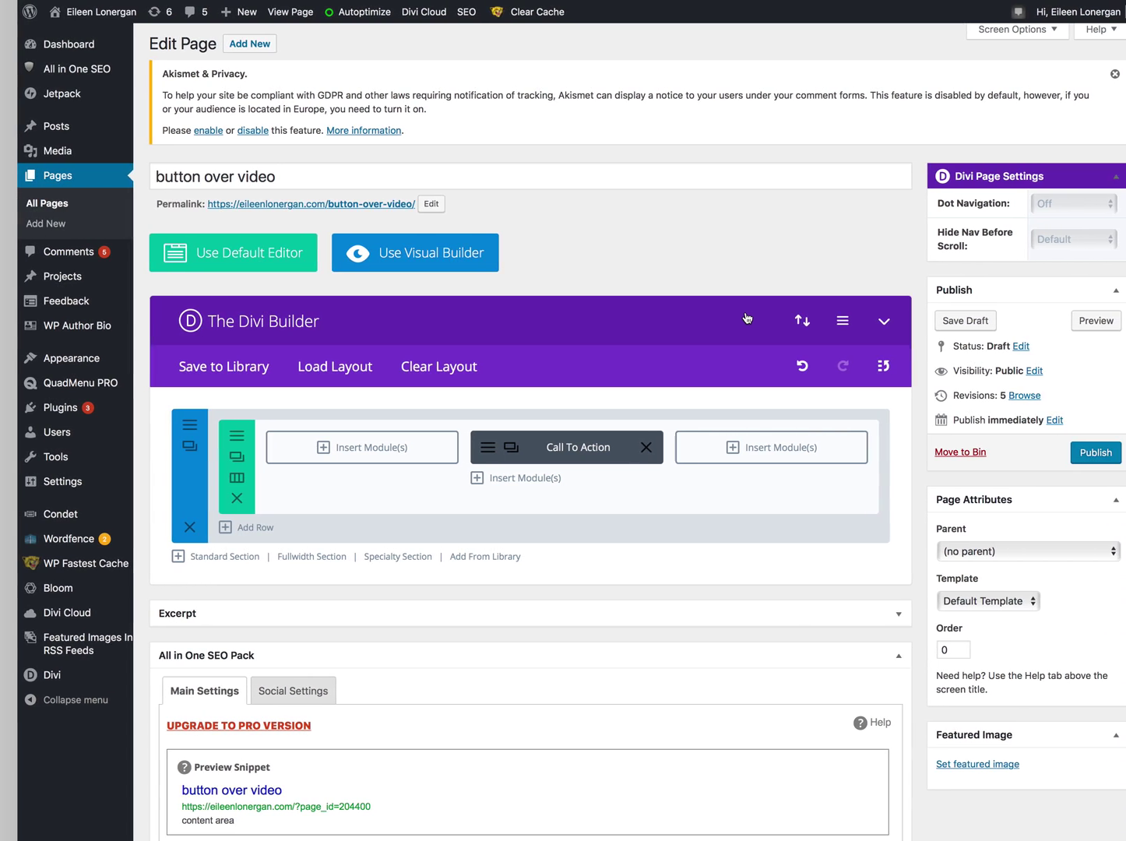